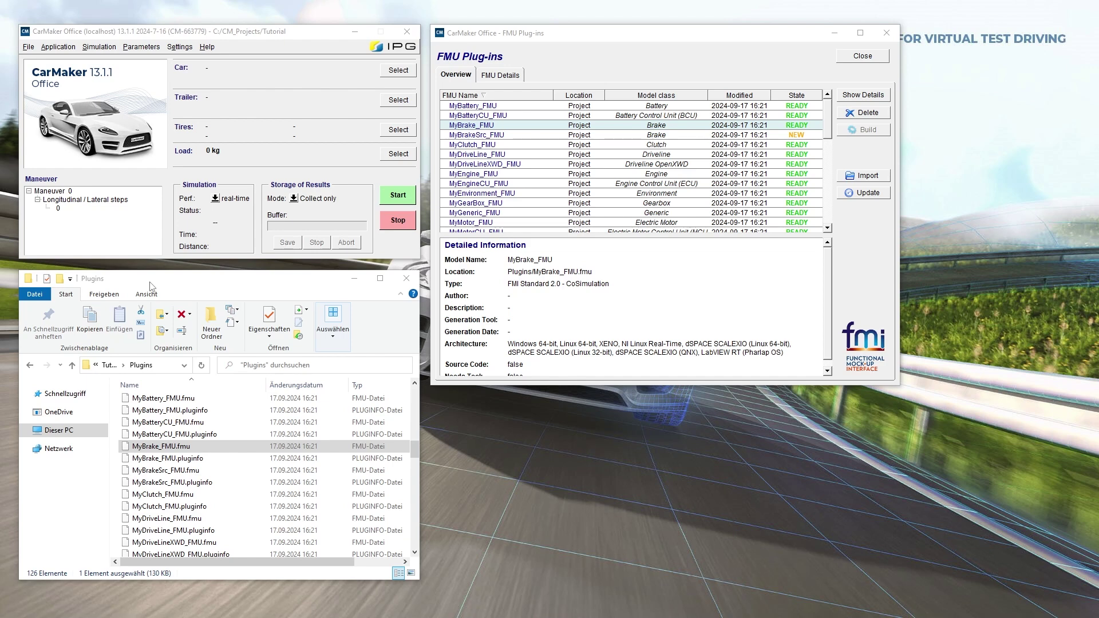
# Step: Open the binaries folder inside the MyBrake_FMU folder of the project's Plugins directory
pyautogui.click(209, 289)
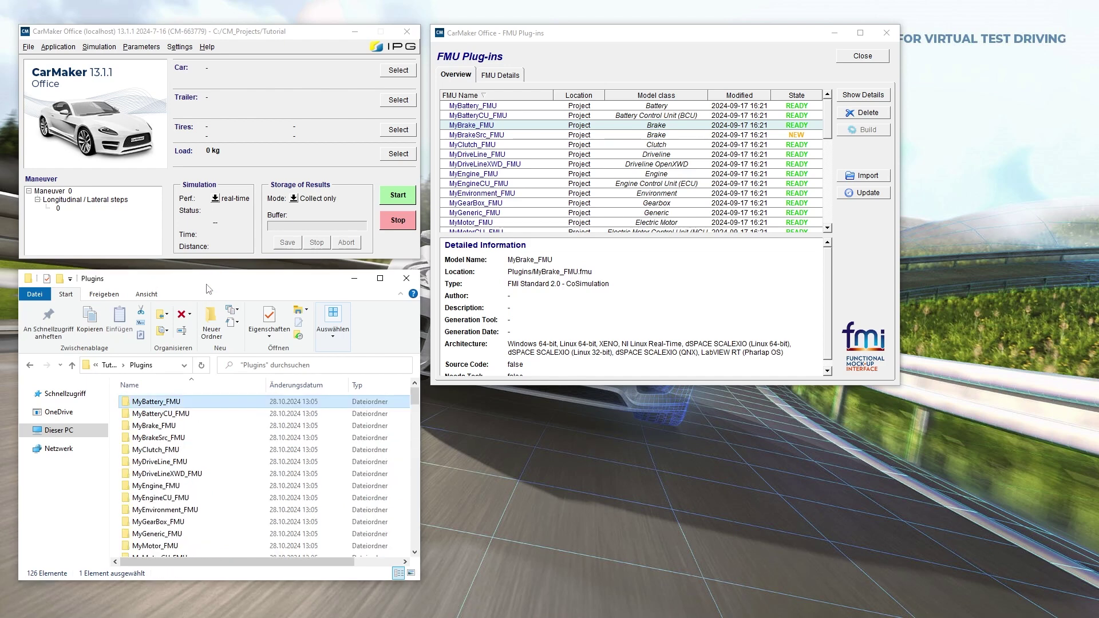
pyautogui.click(199, 425)
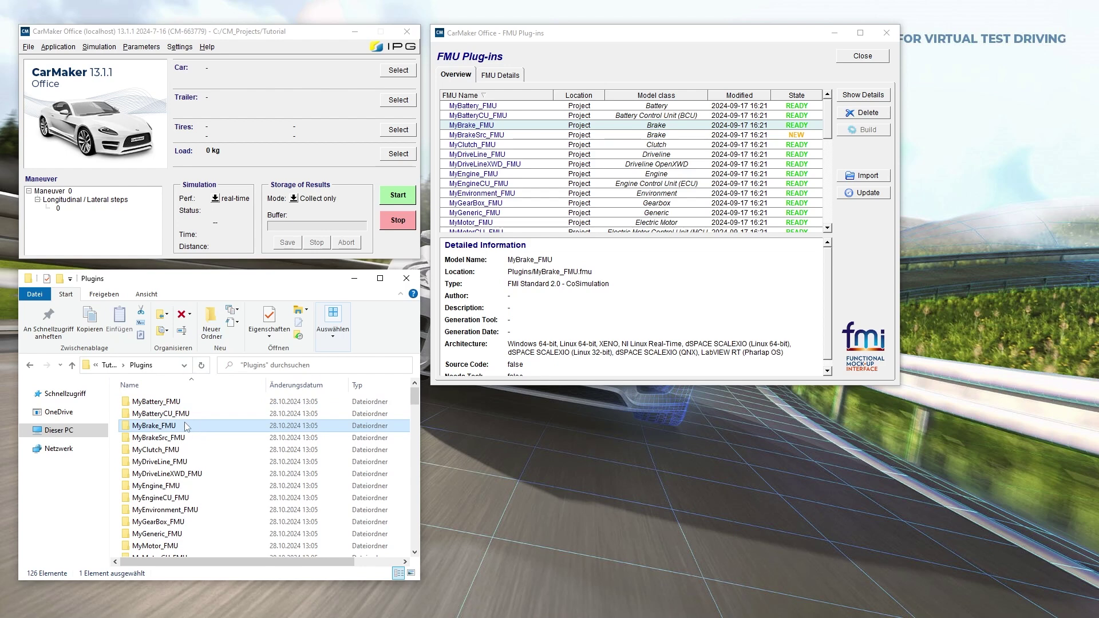
pyautogui.doubleClick(194, 427)
pyautogui.doubleClick(196, 402)
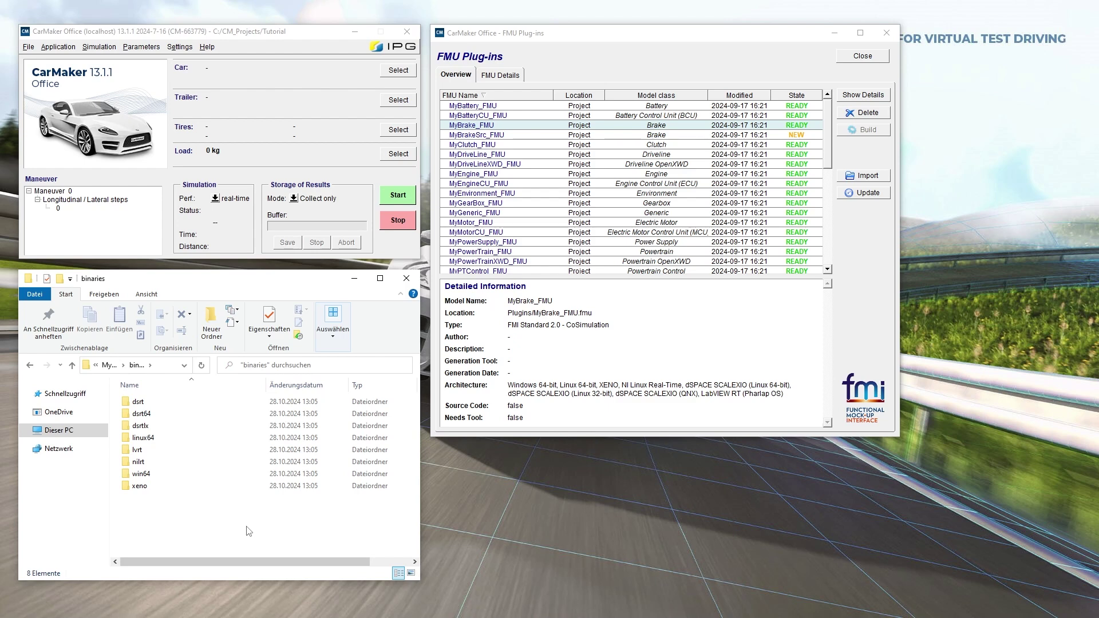
# Step: Inspect the contents of the win64 and linux64 folders, returning to the binaries folder
pyautogui.click(245, 482)
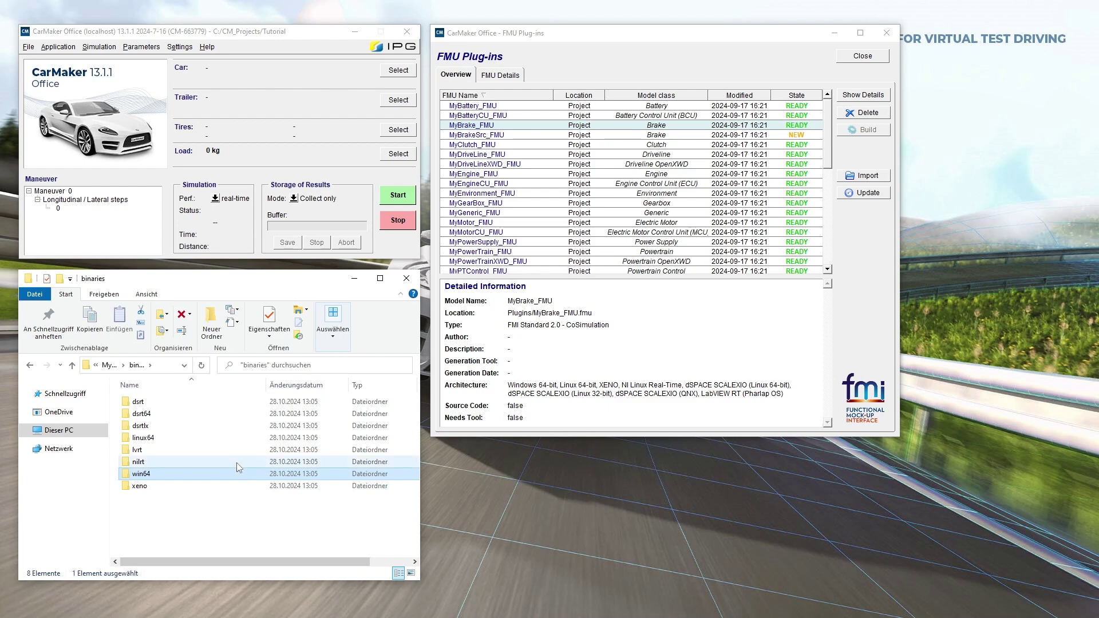
pyautogui.click(236, 437)
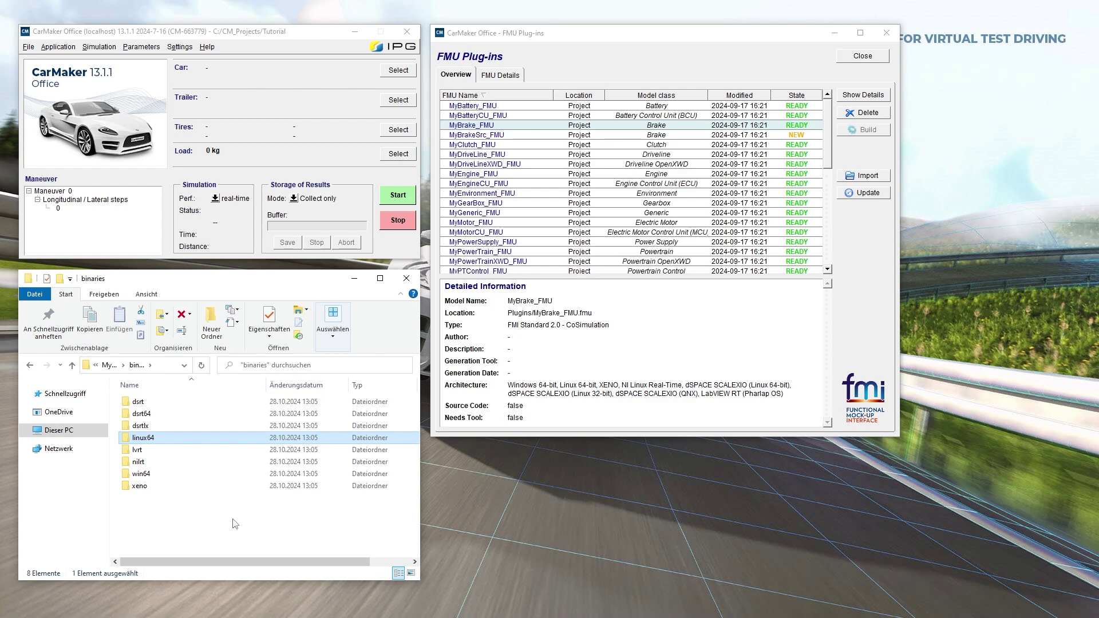
pyautogui.doubleClick(232, 475)
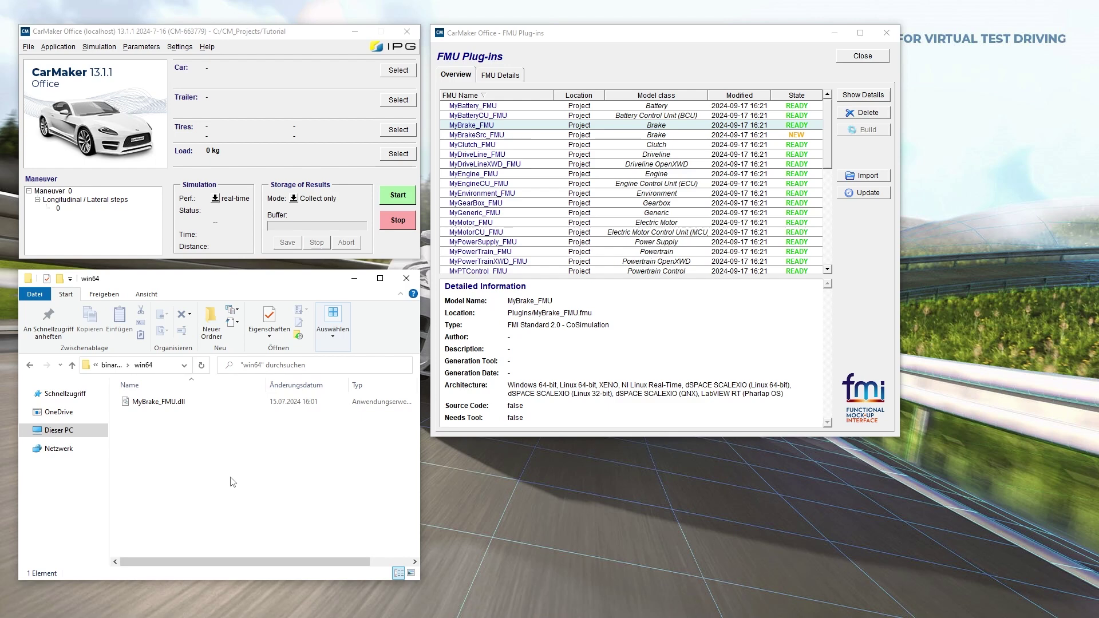
pyautogui.click(112, 366)
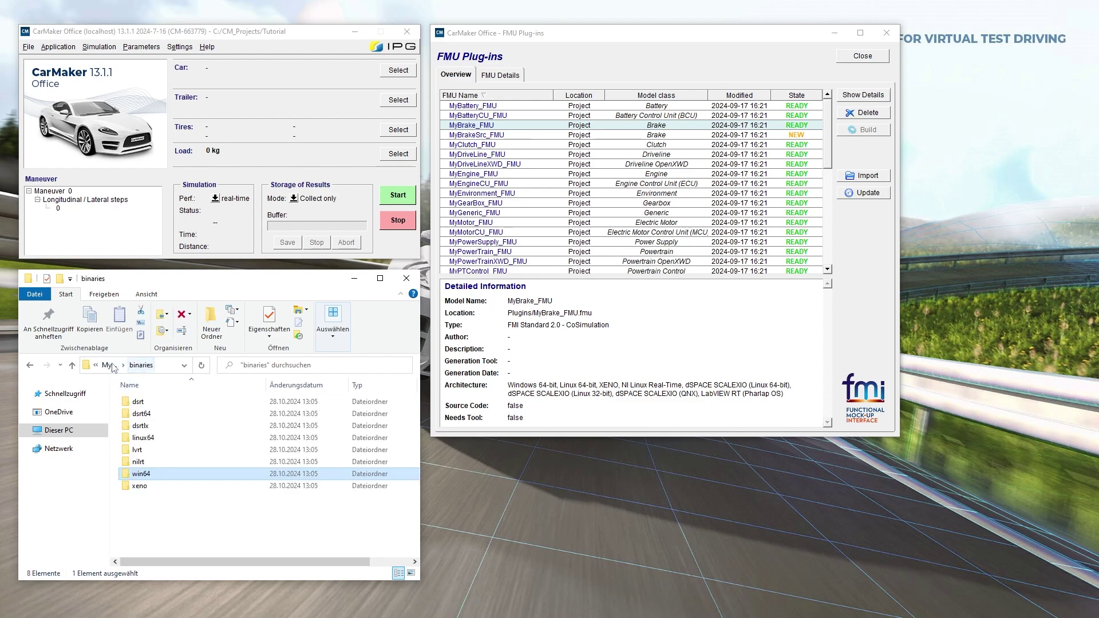
pyautogui.doubleClick(180, 438)
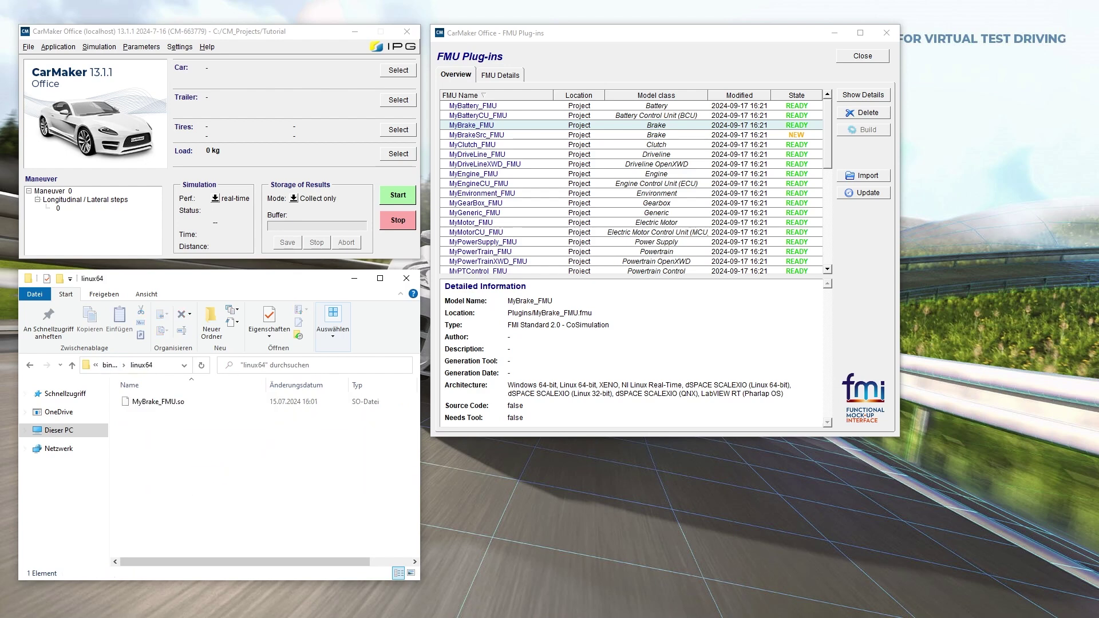
pyautogui.click(109, 365)
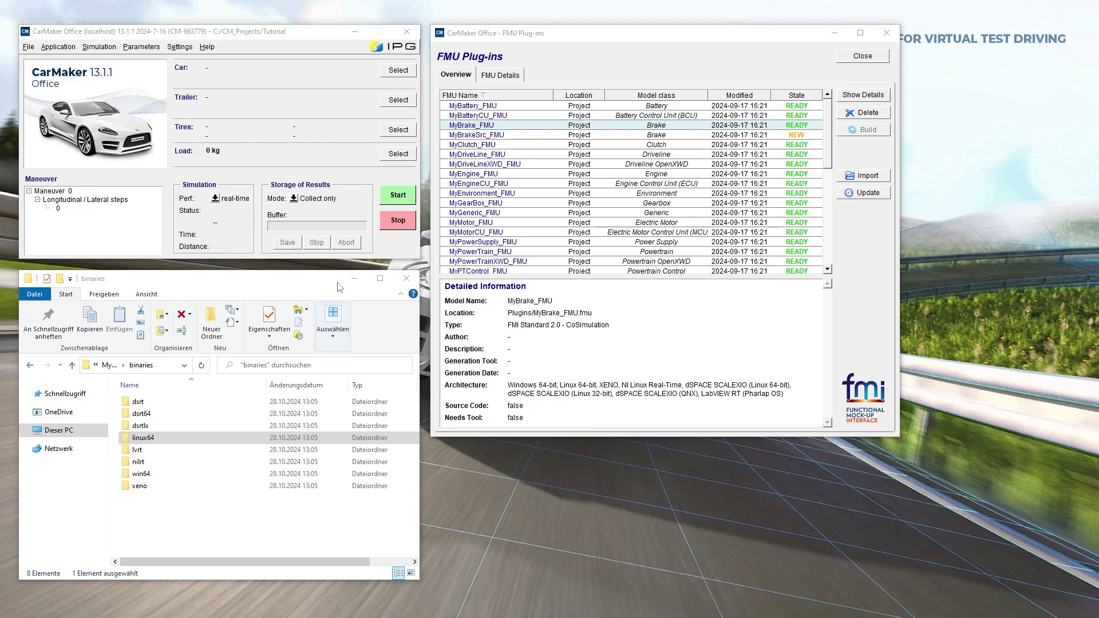
# Step: Return to the MyBrake_FMU folder and open modelDescription.xml in Notepad++
pyautogui.click(110, 367)
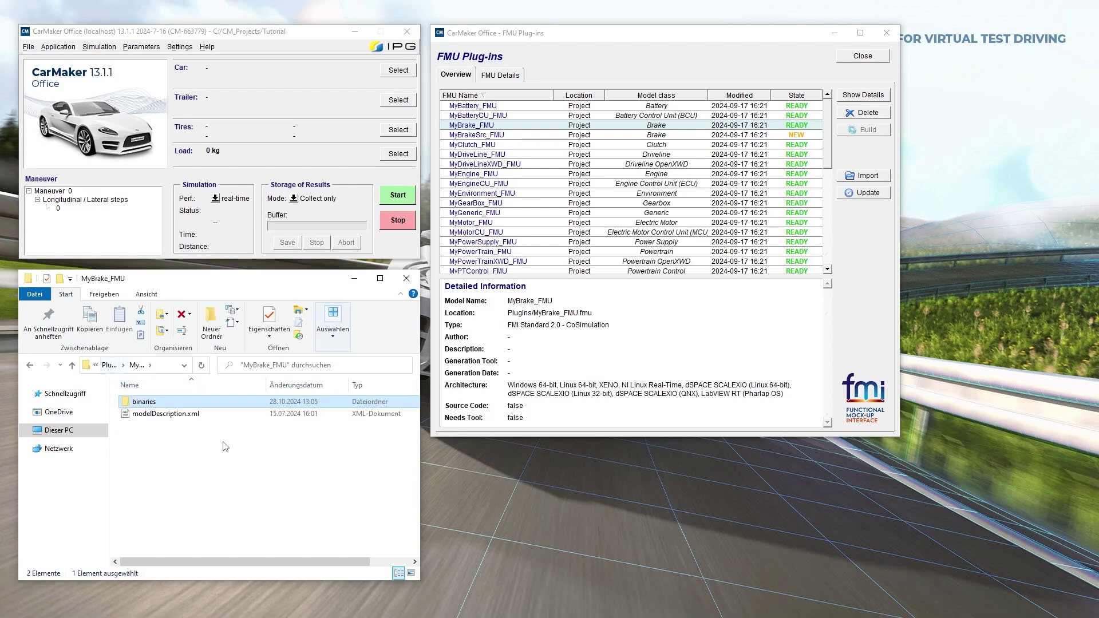
pyautogui.click(218, 414)
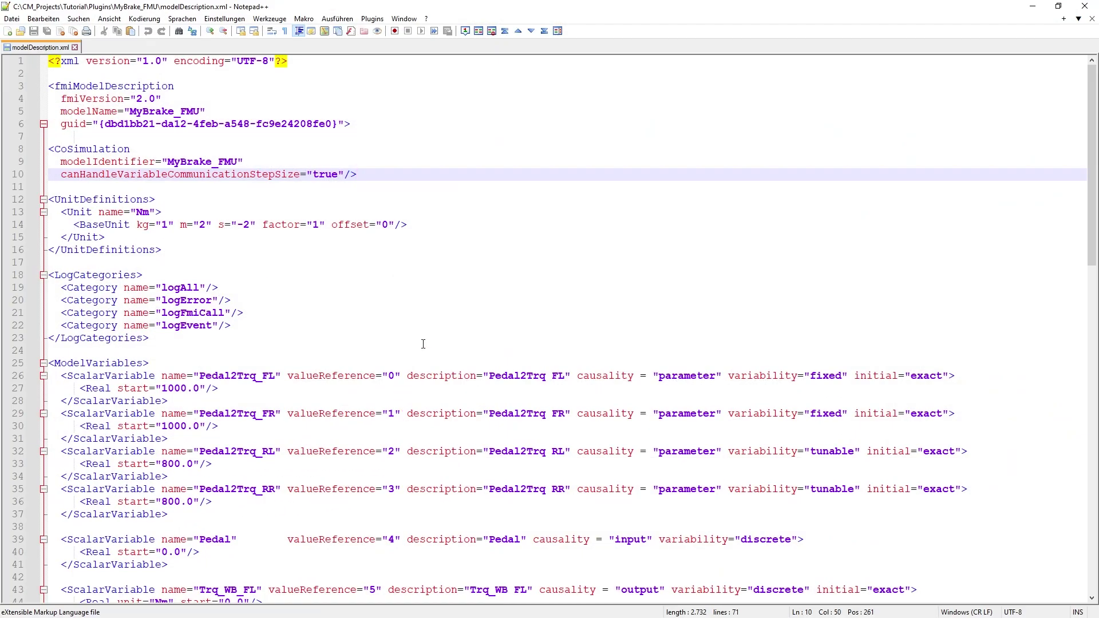
# Step: Highlight the fmiModelDescription and CoSimulation sections, followed by the ModelVariables entries down to the end of the Pedal variable
pyautogui.hotkey('shift', 'Up')
pyautogui.hotkey('shift', 'Up')
pyautogui.hotkey('shift', 'Up')
pyautogui.hotkey('shift', 'Up')
pyautogui.hotkey('shift', 'Up')
pyautogui.hotkey('shift', 'Up')
pyautogui.hotkey('shift', 'Up')
pyautogui.hotkey('shift', 'Up')
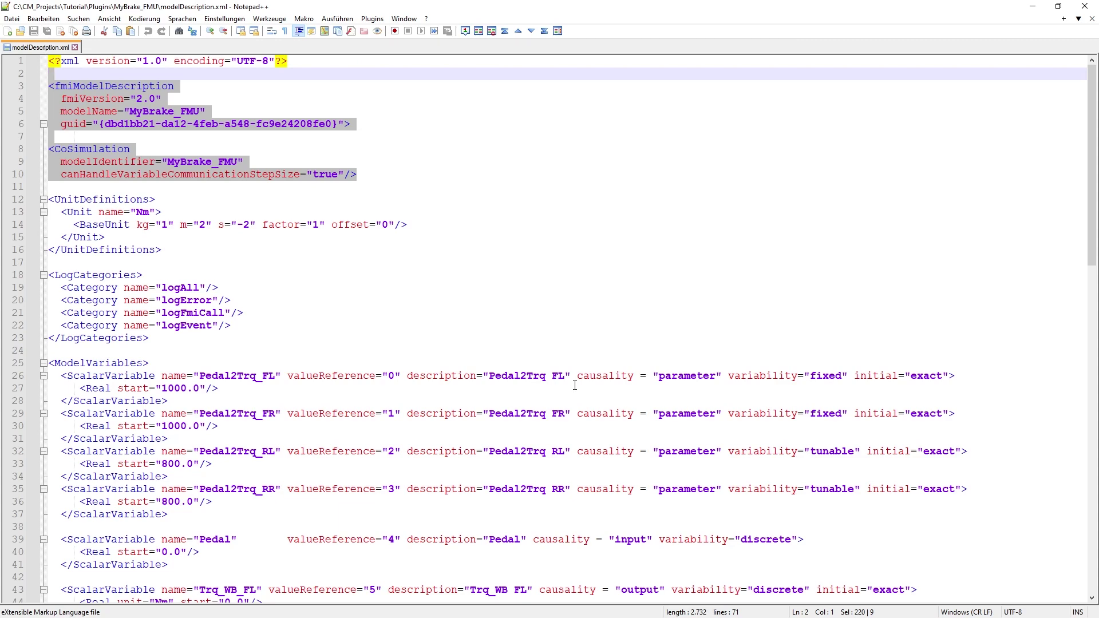
pyautogui.scroll(-2, 569, 395)
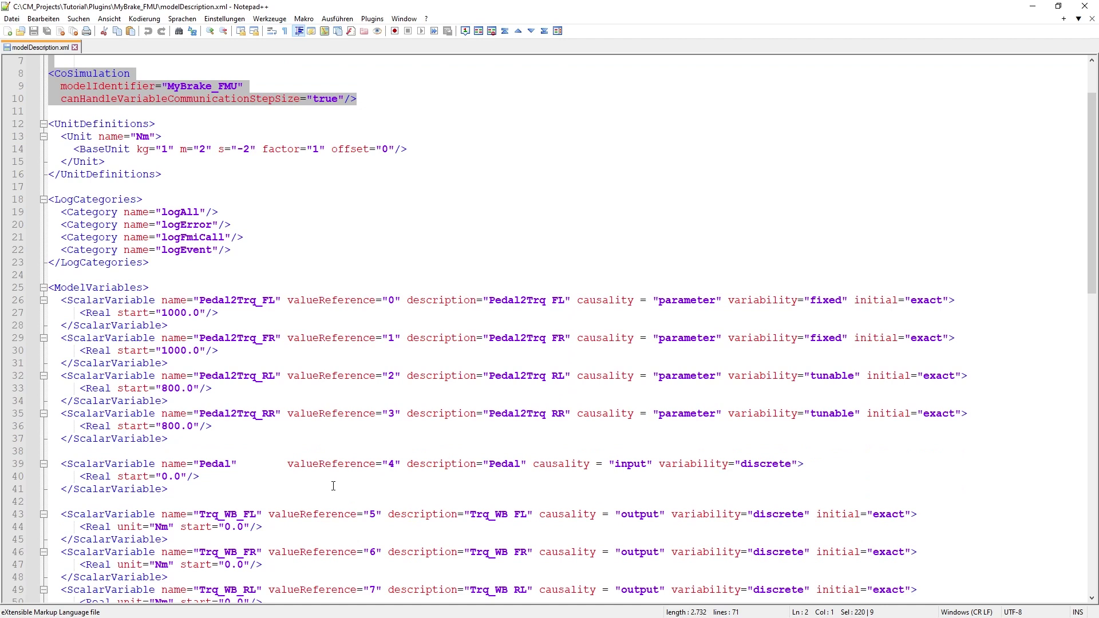
pyautogui.moveTo(335, 489); pyautogui.dragTo(49, 288)
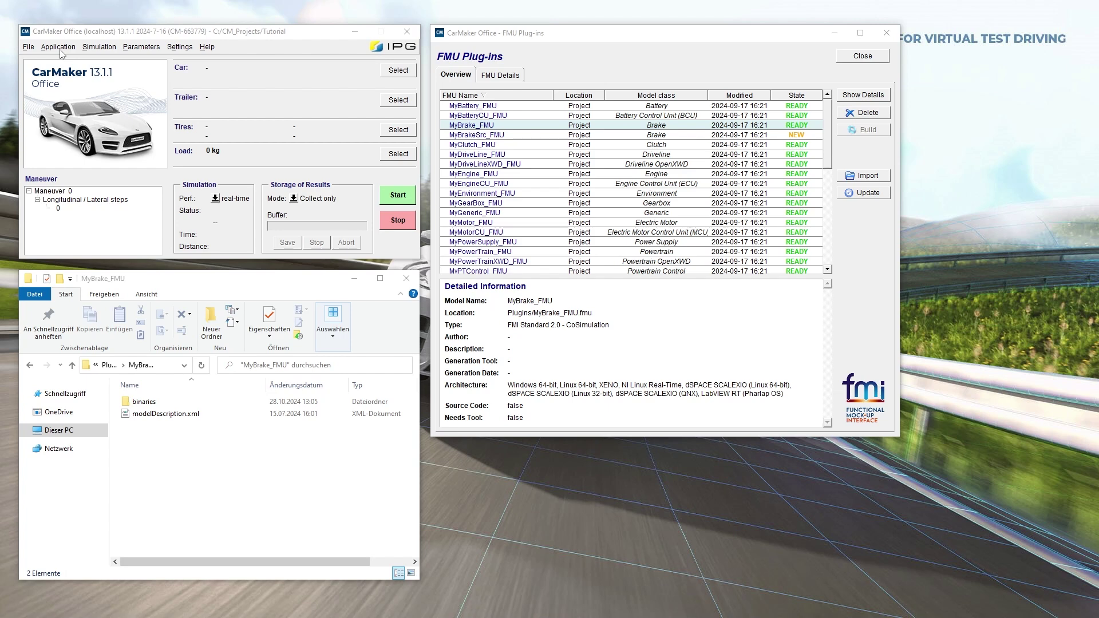
# Step: Switch to CarMaker, open the FMU Plug-ins window and show the FMU details of MyBrake_FMU
pyautogui.click(60, 49)
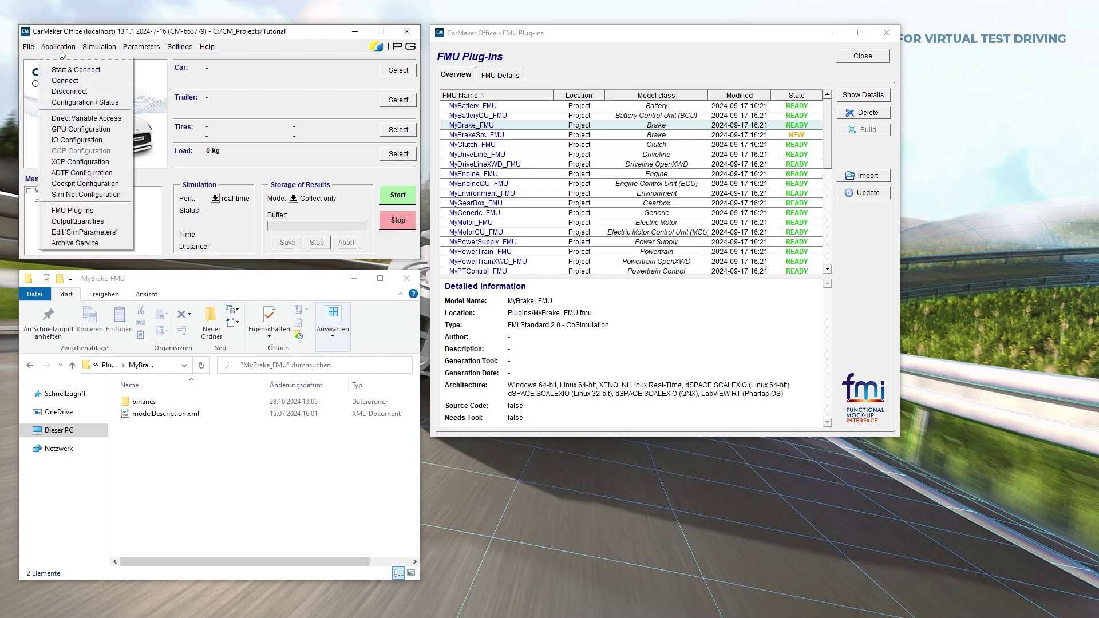
pyautogui.click(99, 211)
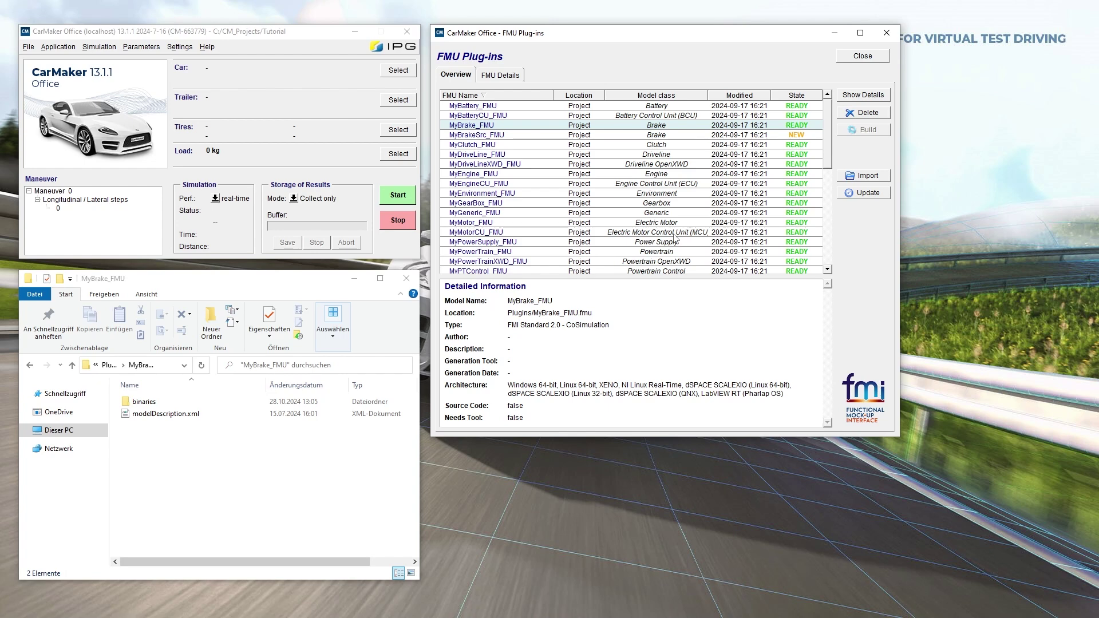
pyautogui.click(862, 179)
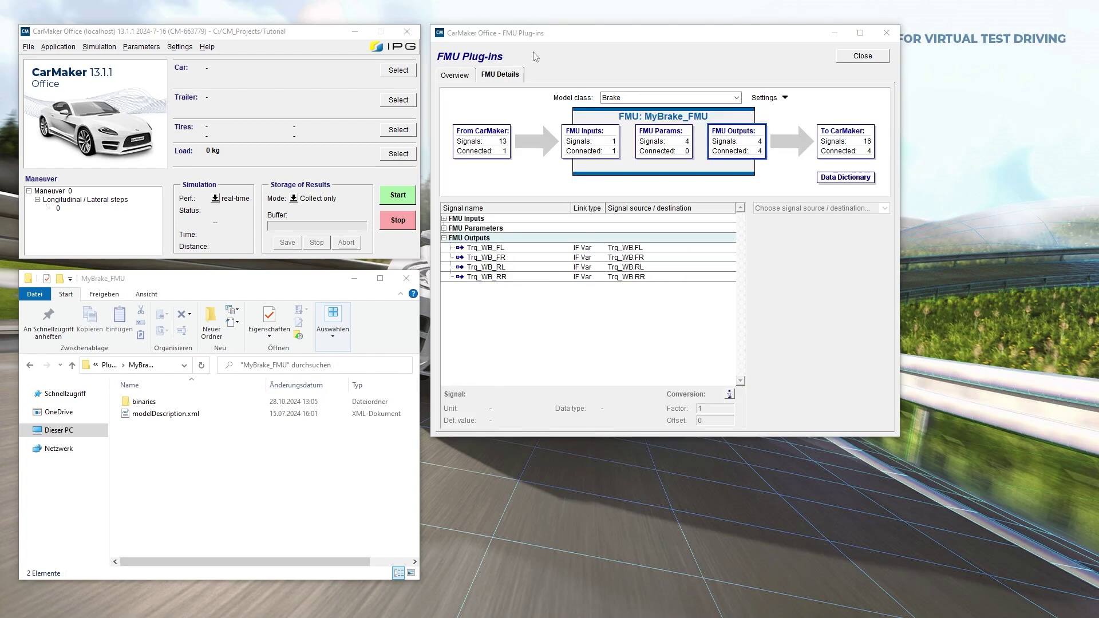
pyautogui.click(543, 38)
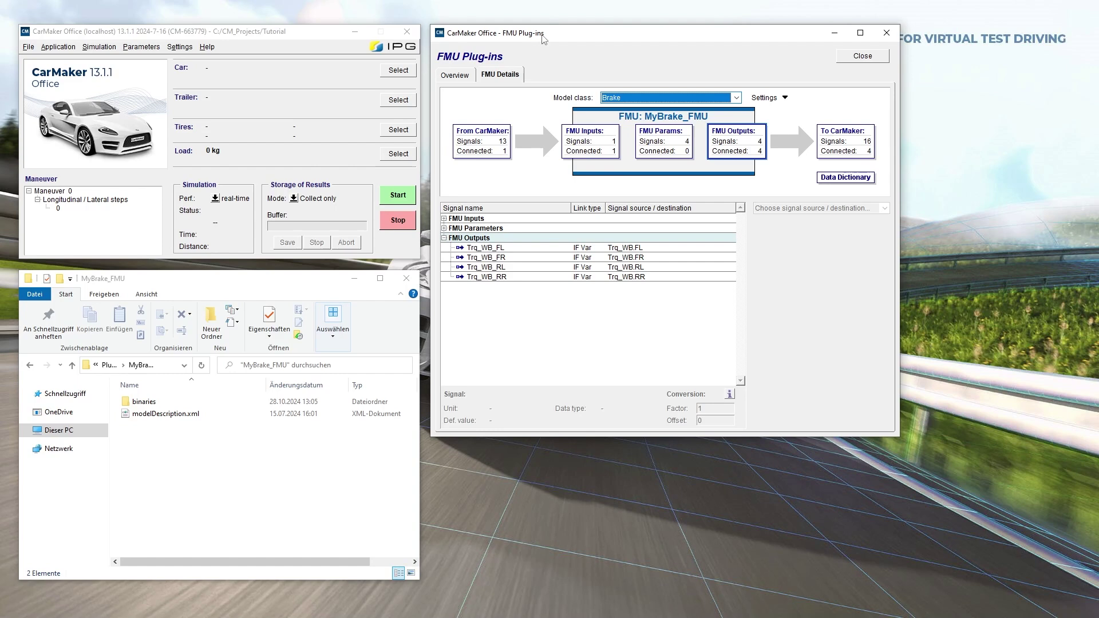
# Step: Review the available destination types for the Trq_WB_FL output signal, keeping Interface Variable
pyautogui.click(593, 249)
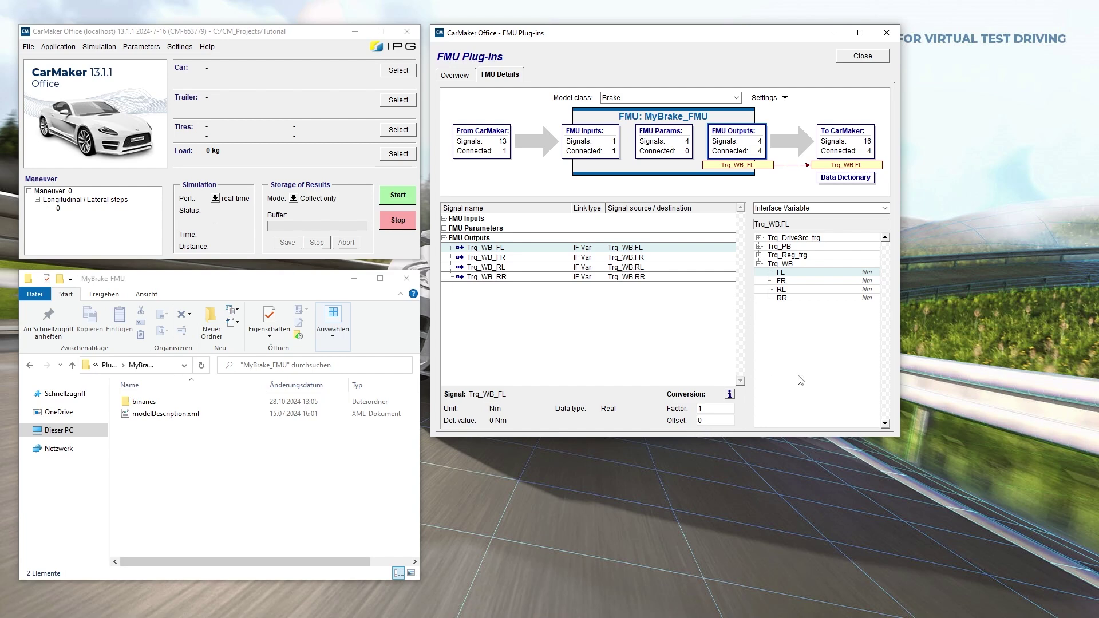
pyautogui.click(851, 209)
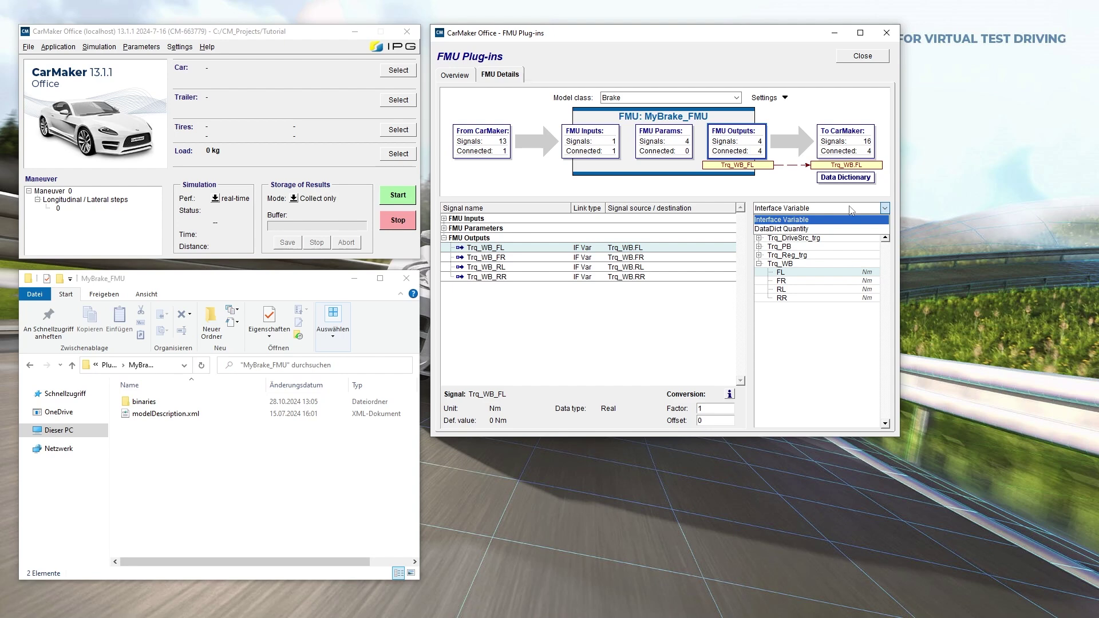
pyautogui.click(851, 210)
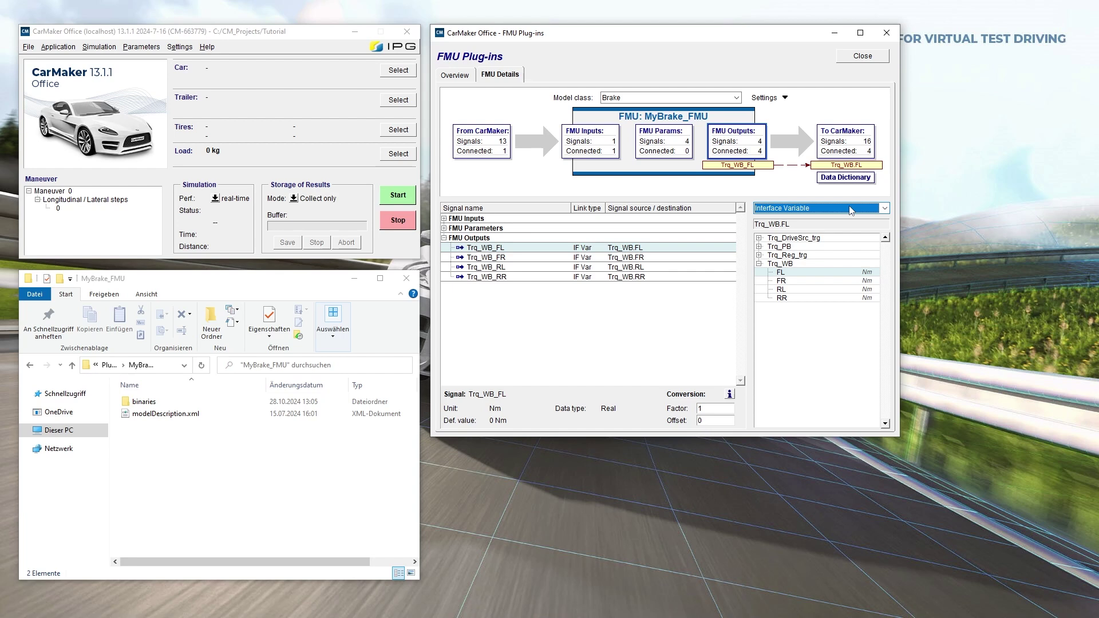
# Step: Expand the FMU inputs and examine the connections of the Pedal input and the four Trq_WB outputs
pyautogui.click(447, 220)
pyautogui.click(495, 228)
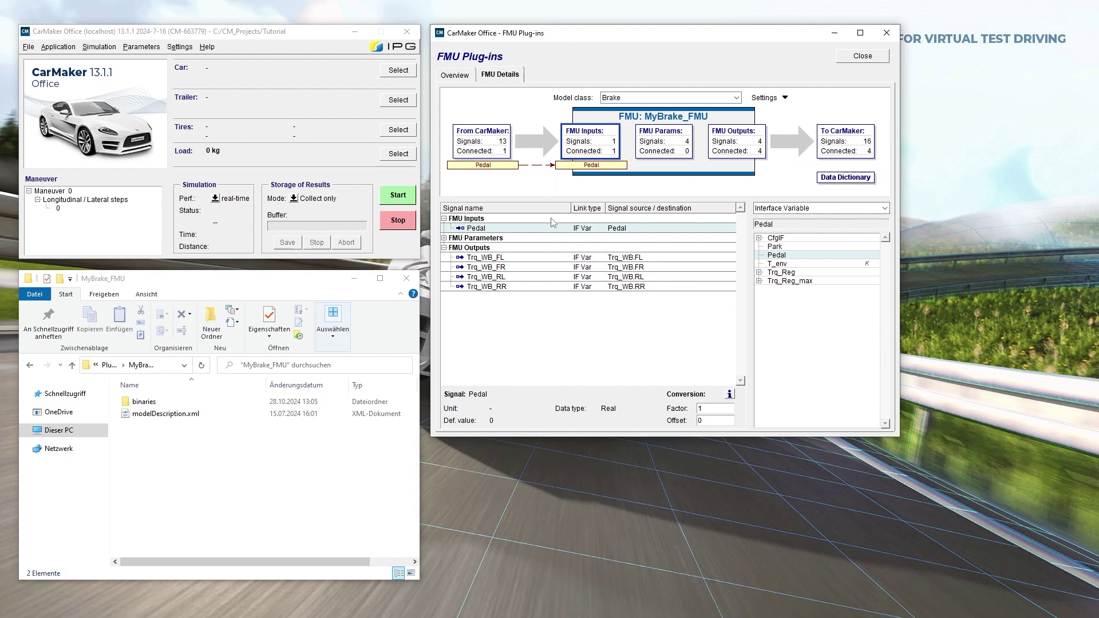
pyautogui.click(552, 258)
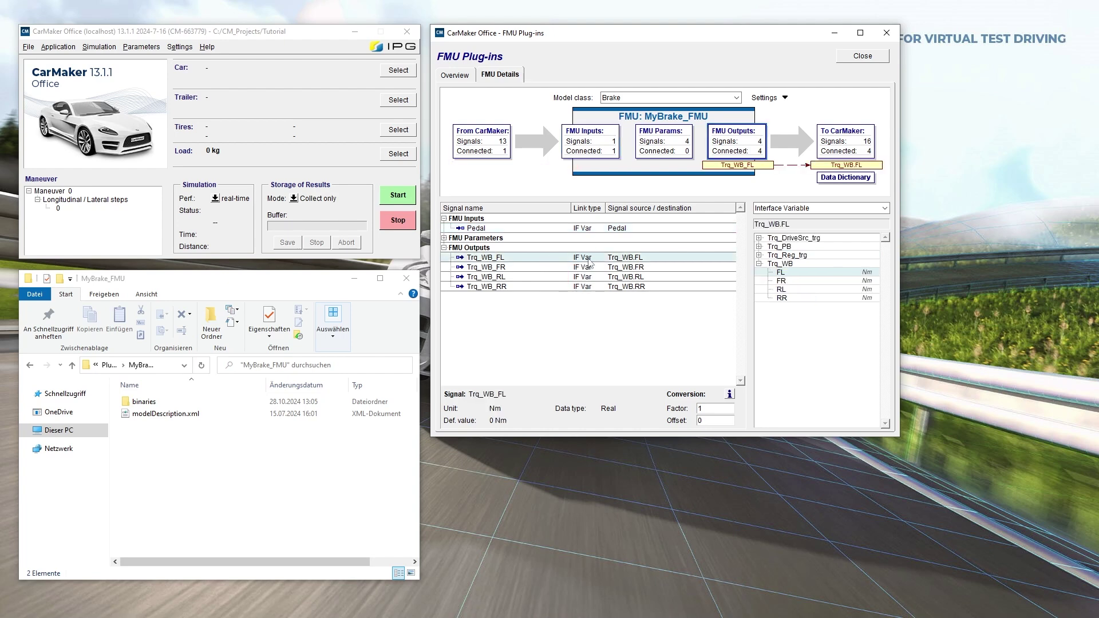
pyautogui.click(659, 268)
pyautogui.click(659, 277)
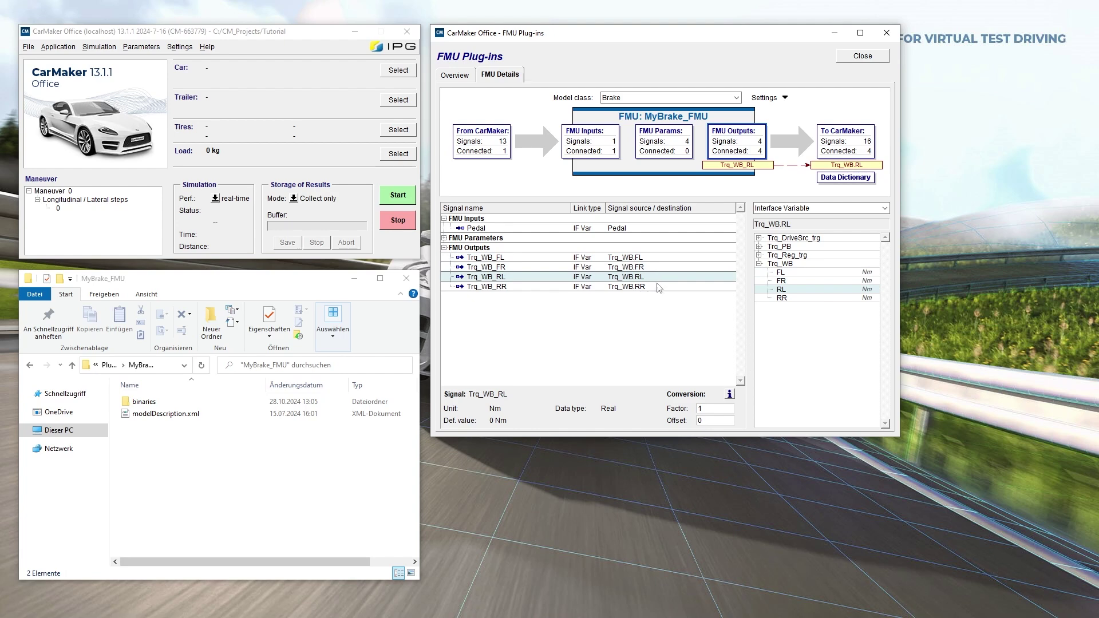
pyautogui.click(660, 287)
# Step: Clear the connection of the Pedal input signal
pyautogui.rightClick(585, 232)
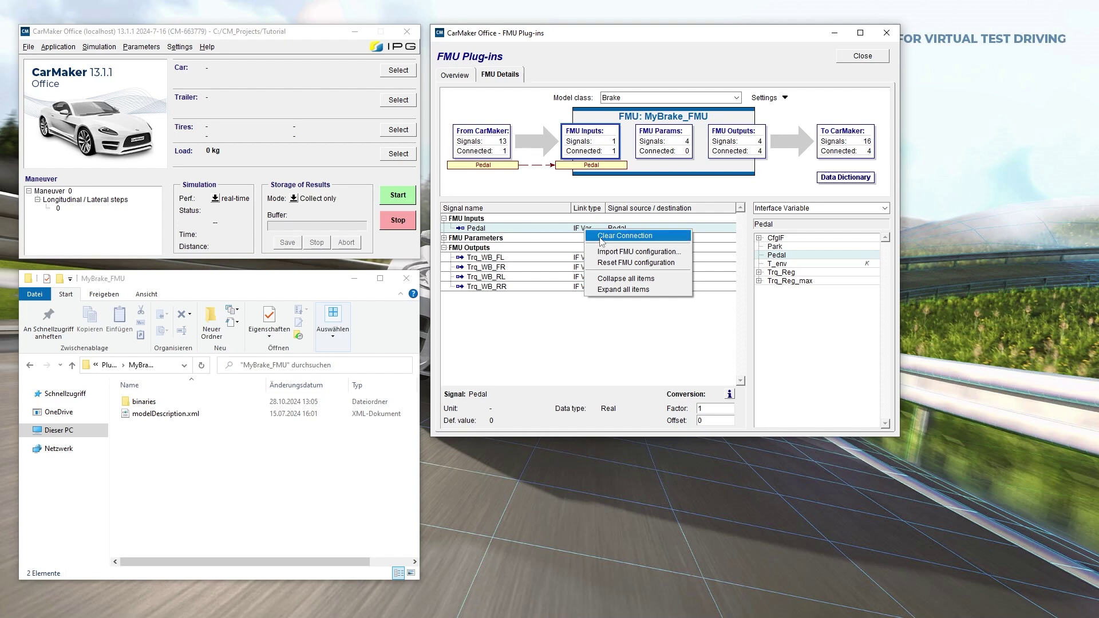
pyautogui.click(601, 237)
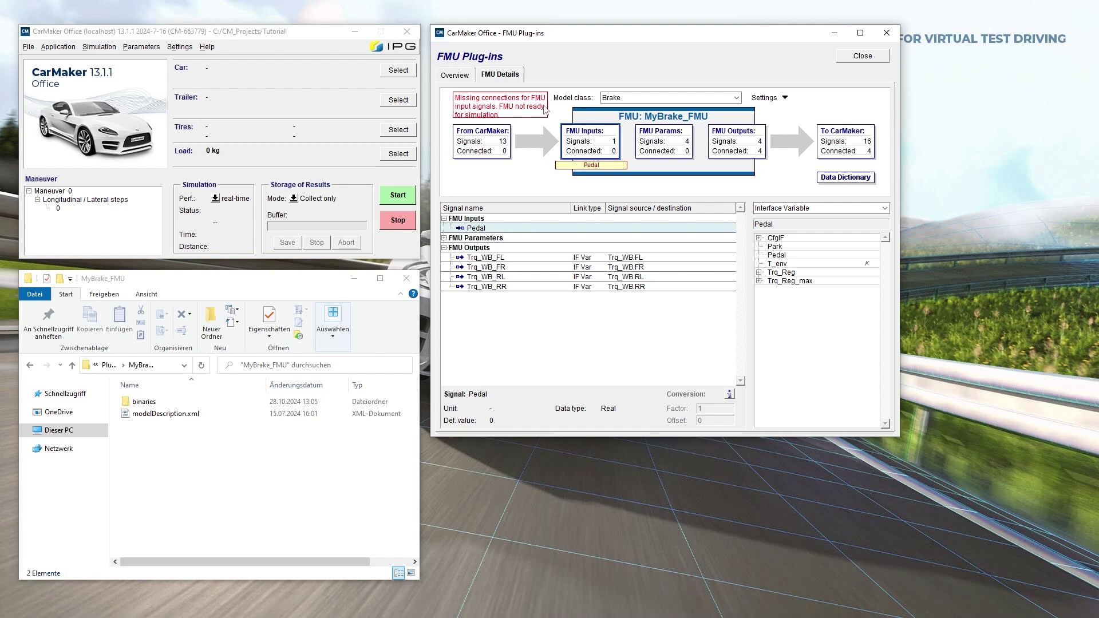
# Step: Show the source types for the Pedal input and look through the DataDict Quantity list
pyautogui.click(857, 209)
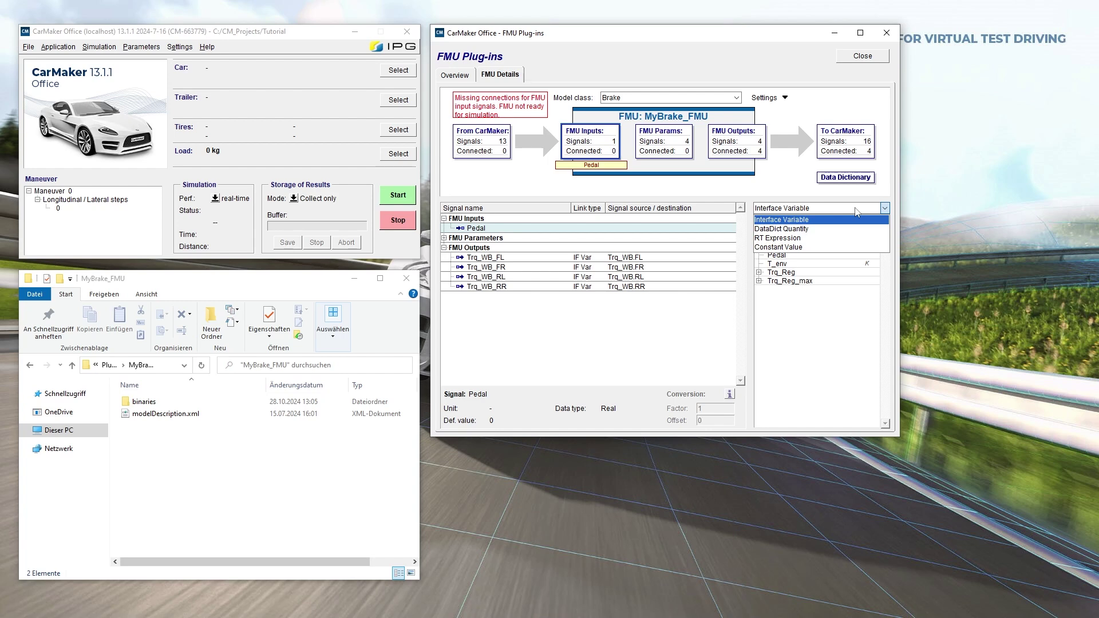
pyautogui.click(840, 230)
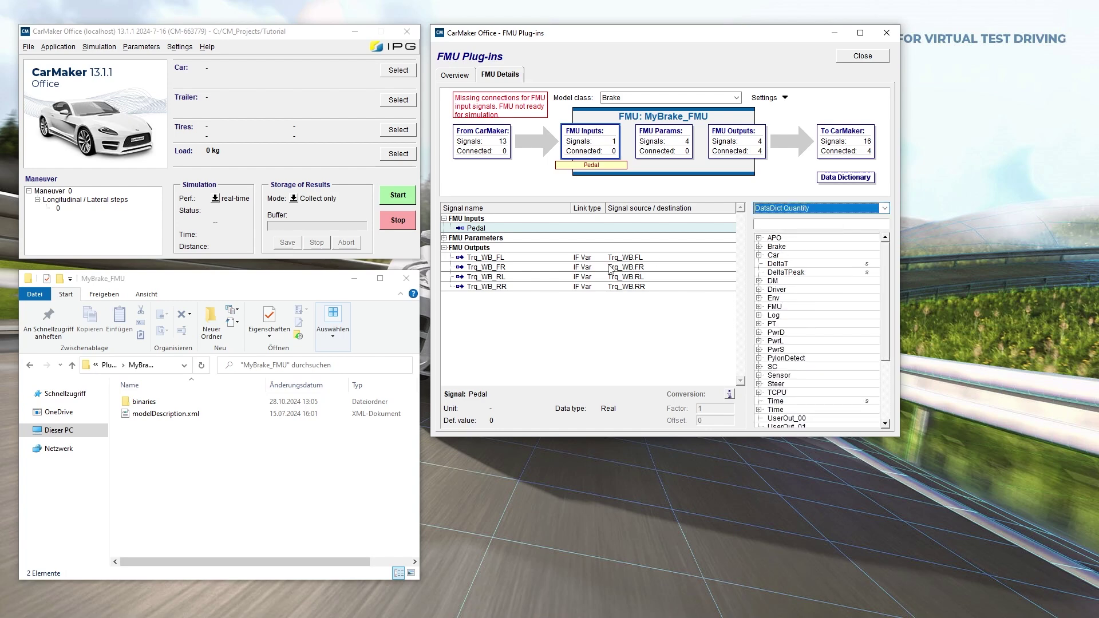
pyautogui.click(624, 229)
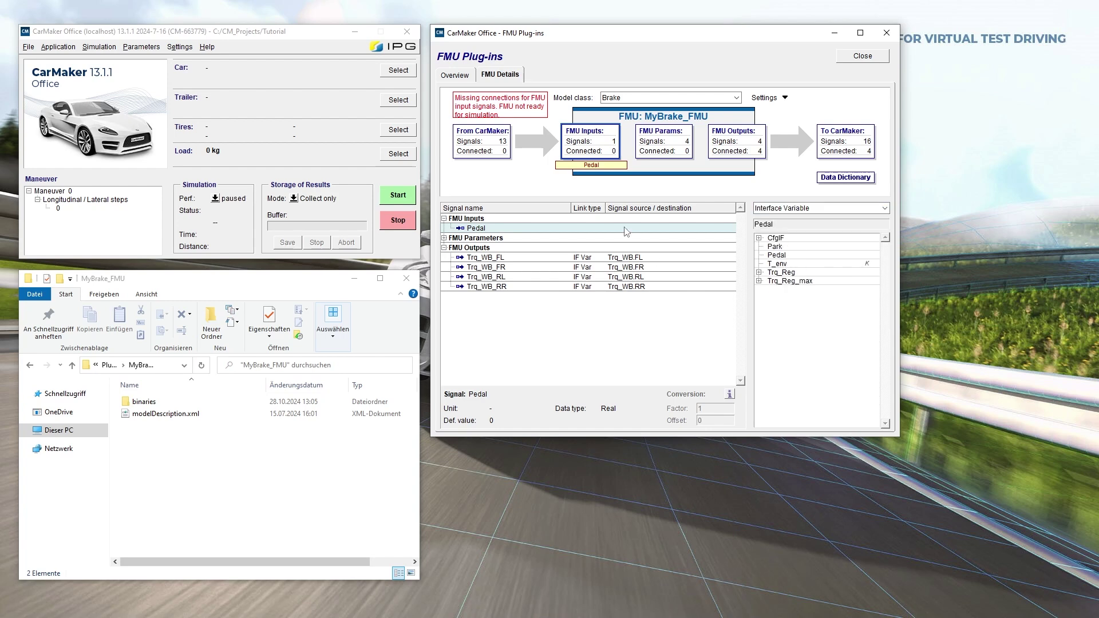
pyautogui.click(797, 210)
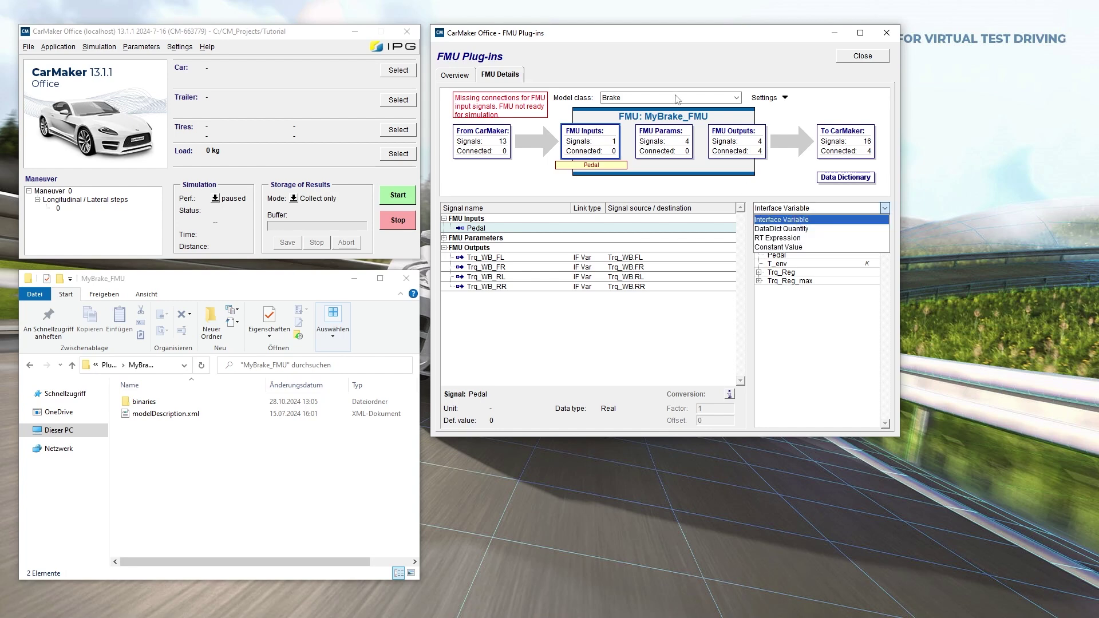
pyautogui.click(821, 230)
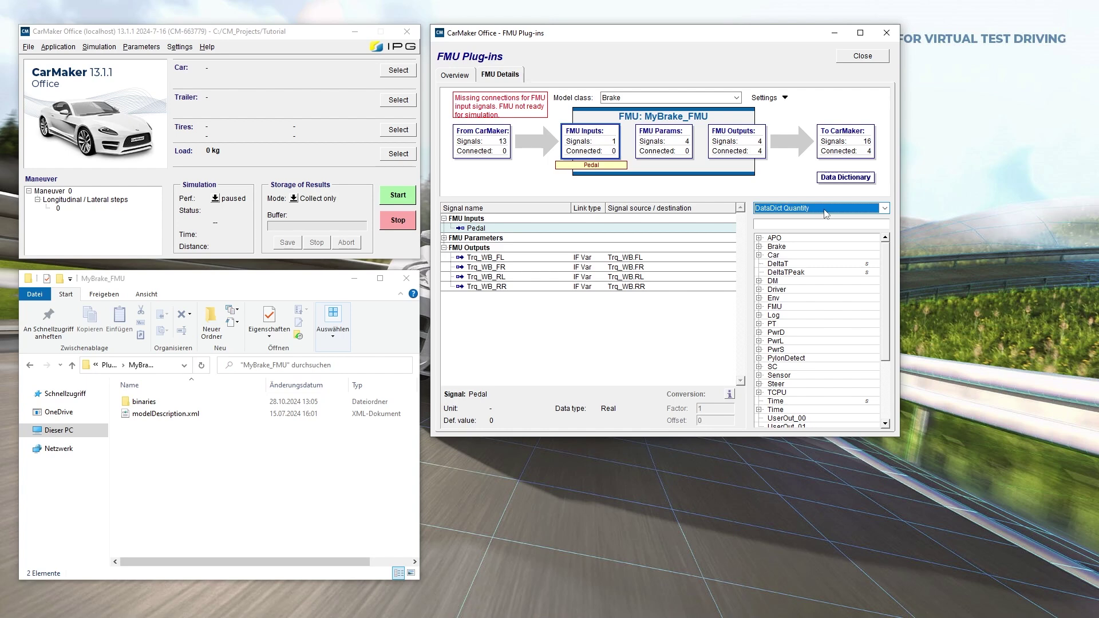
pyautogui.moveTo(889, 275)
pyautogui.mouseDown()
pyautogui.moveTo(880, 353)
pyautogui.moveTo(883, 262)
pyautogui.mouseUp()
# Step: Review the Constant Value and RT Expression source types for the unconnected Pedal input
pyautogui.click(830, 209)
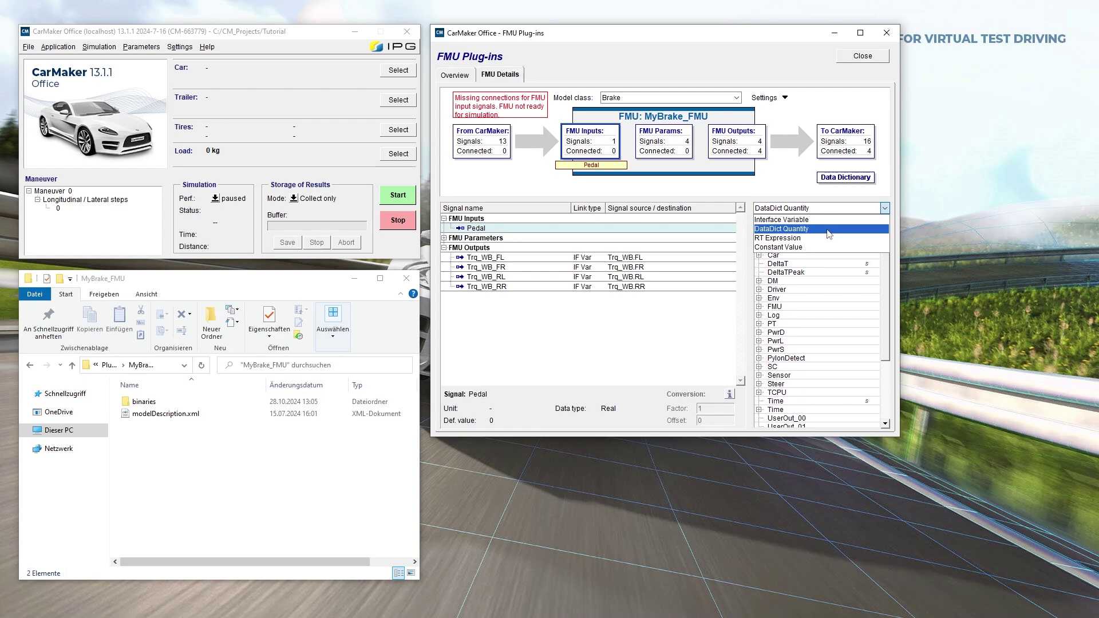
pyautogui.click(830, 247)
pyautogui.click(823, 212)
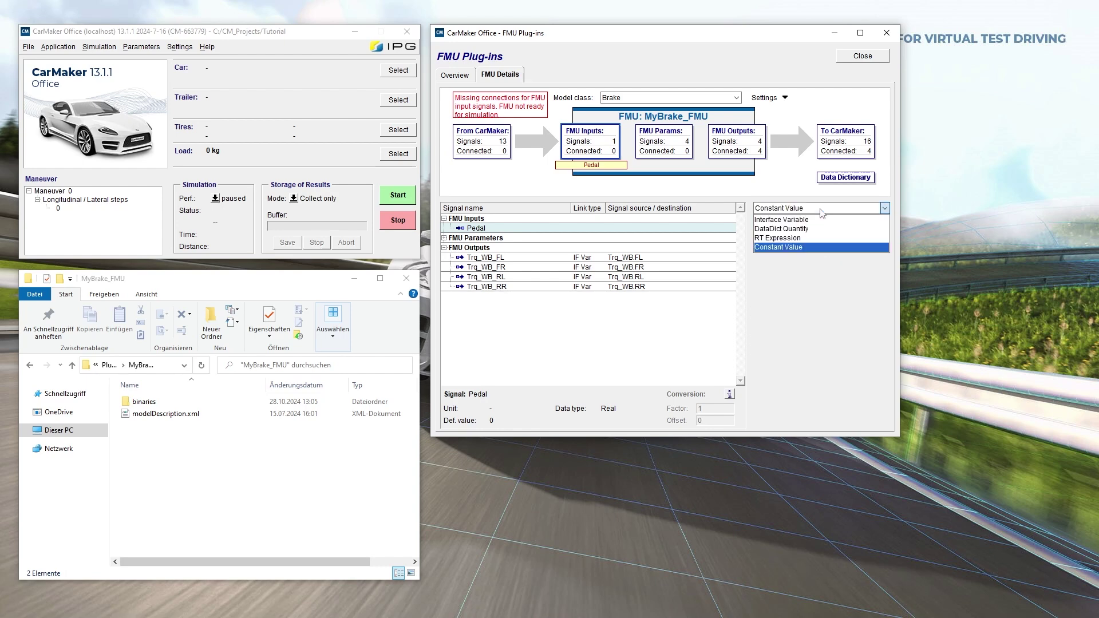
pyautogui.click(816, 238)
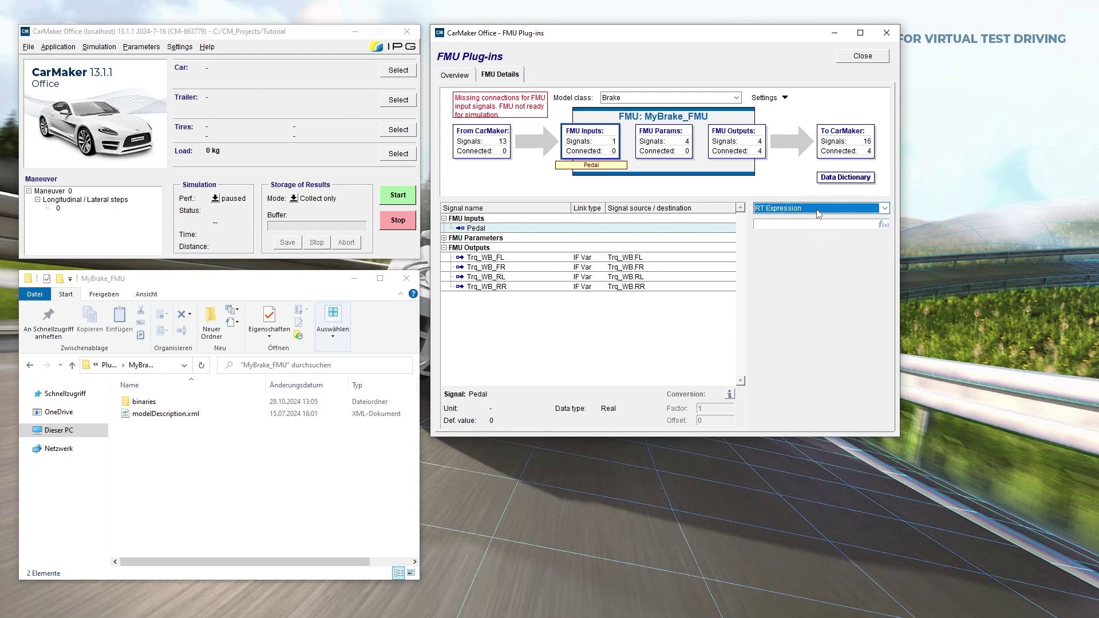
pyautogui.click(813, 224)
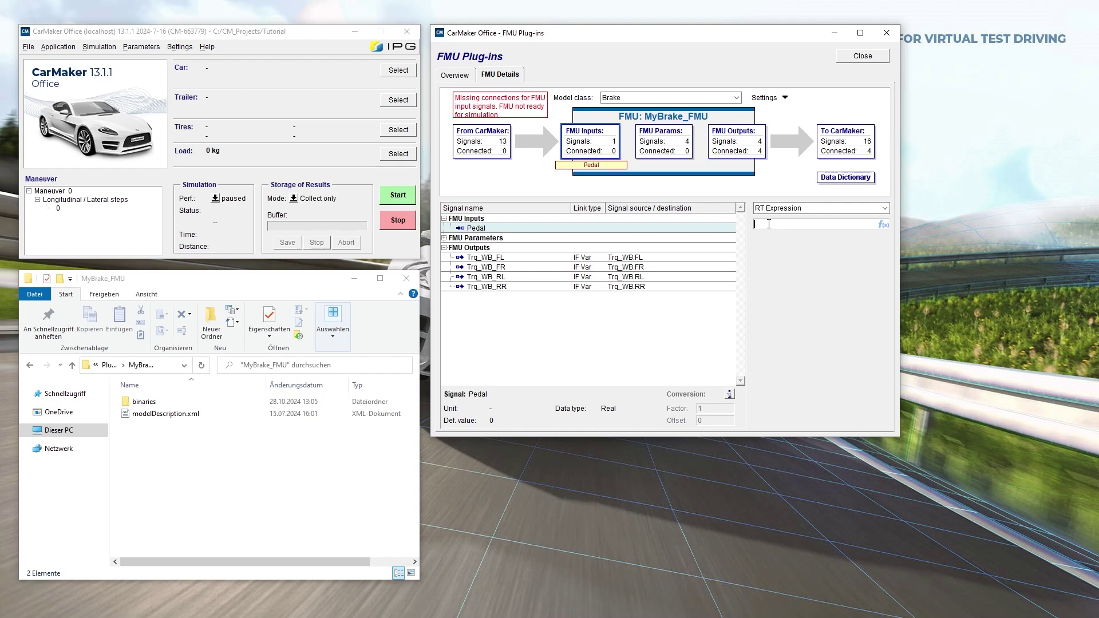
# Step: Connect the Pedal input to the interface variable Pedal and return to the FMU overview
pyautogui.click(818, 209)
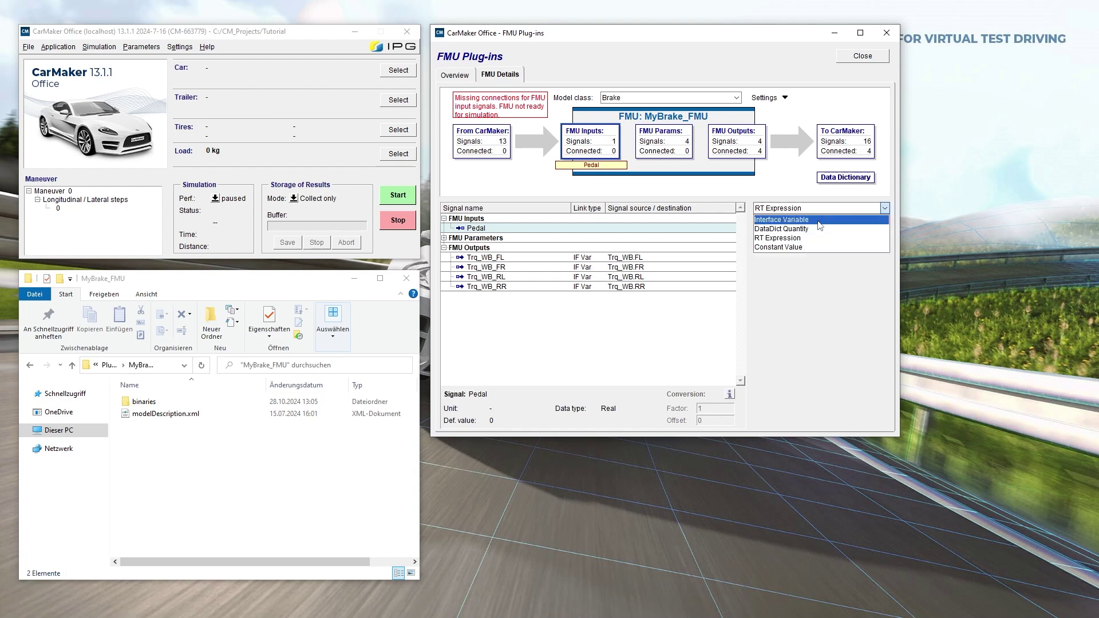
pyautogui.click(818, 218)
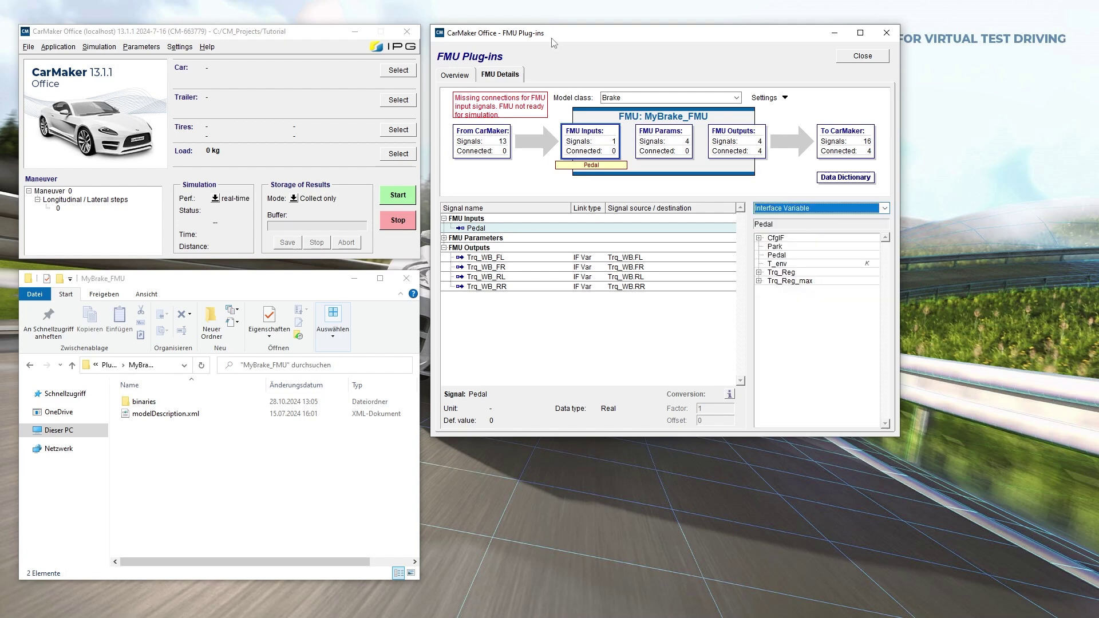
pyautogui.click(607, 228)
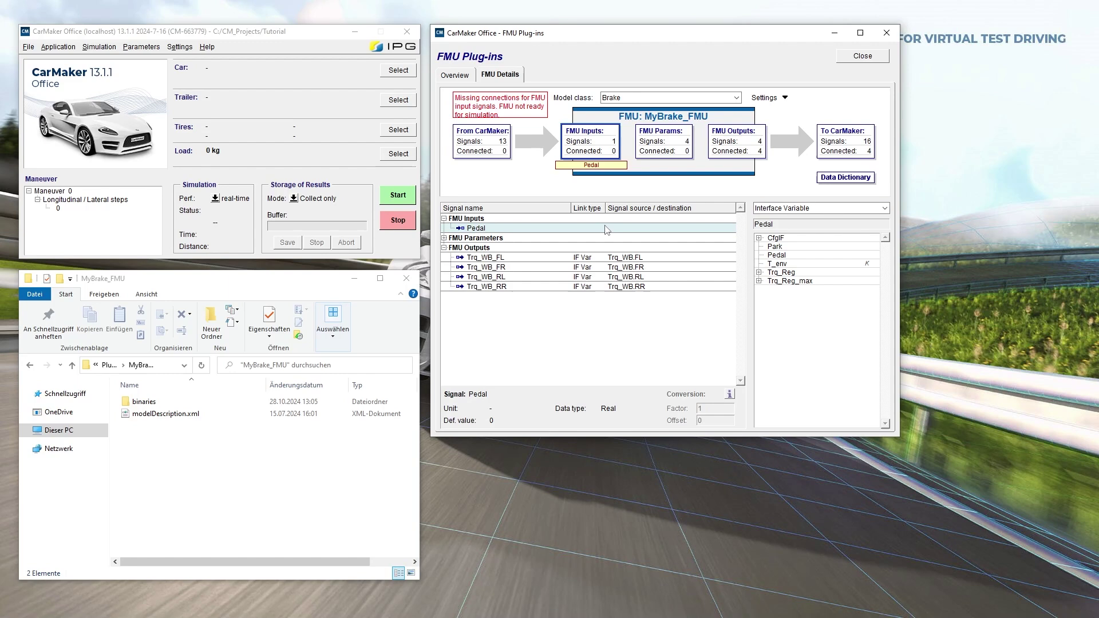
pyautogui.doubleClick(810, 256)
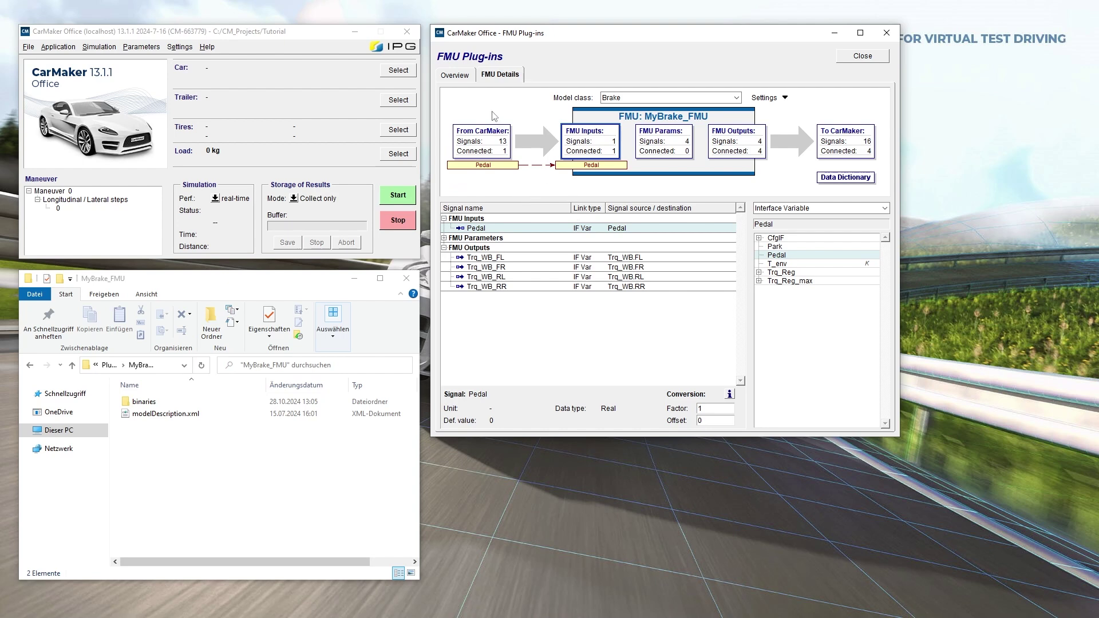
pyautogui.click(465, 76)
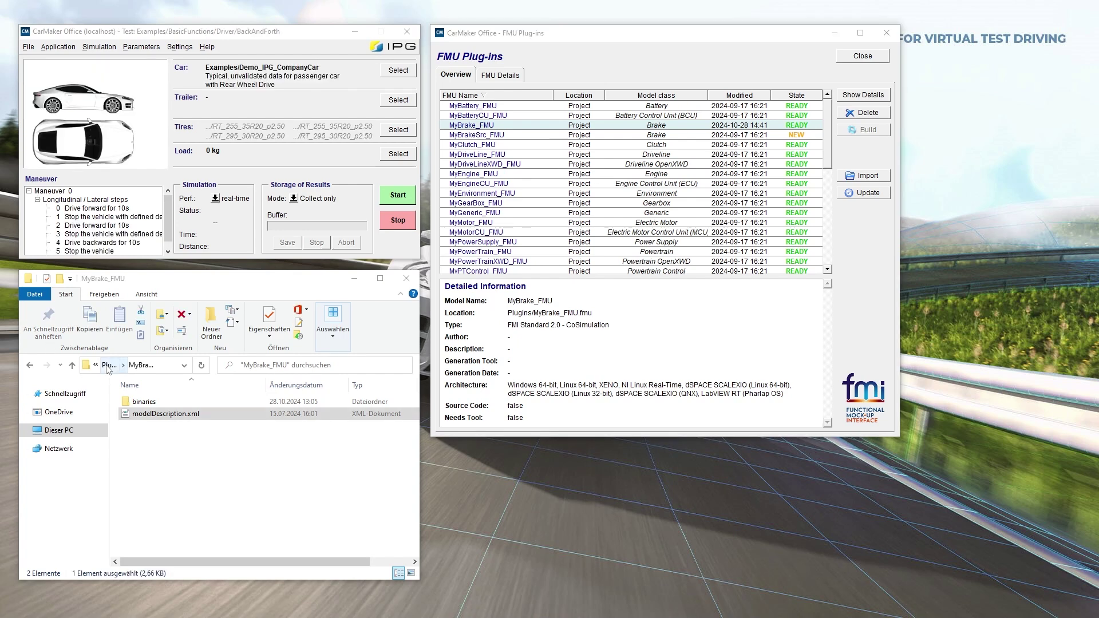
# Step: Open MyBrake_FMU.pluginfo from the Plugins folder and highlight the FMUIn.Pedal Link and Rel lines
pyautogui.click(108, 366)
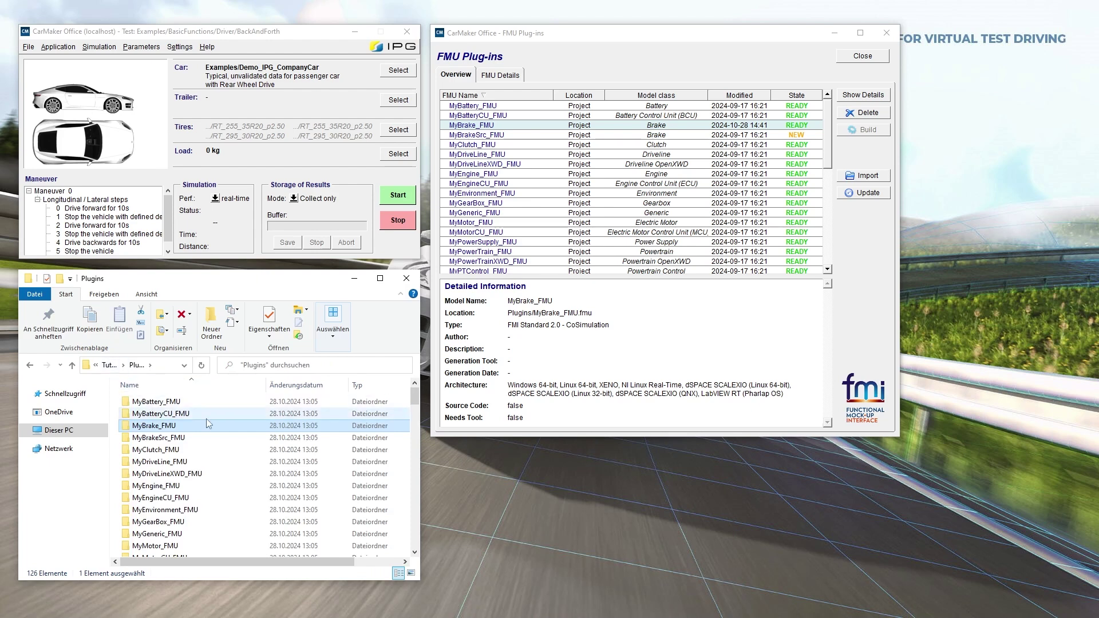
pyautogui.scroll(-5, 239, 444)
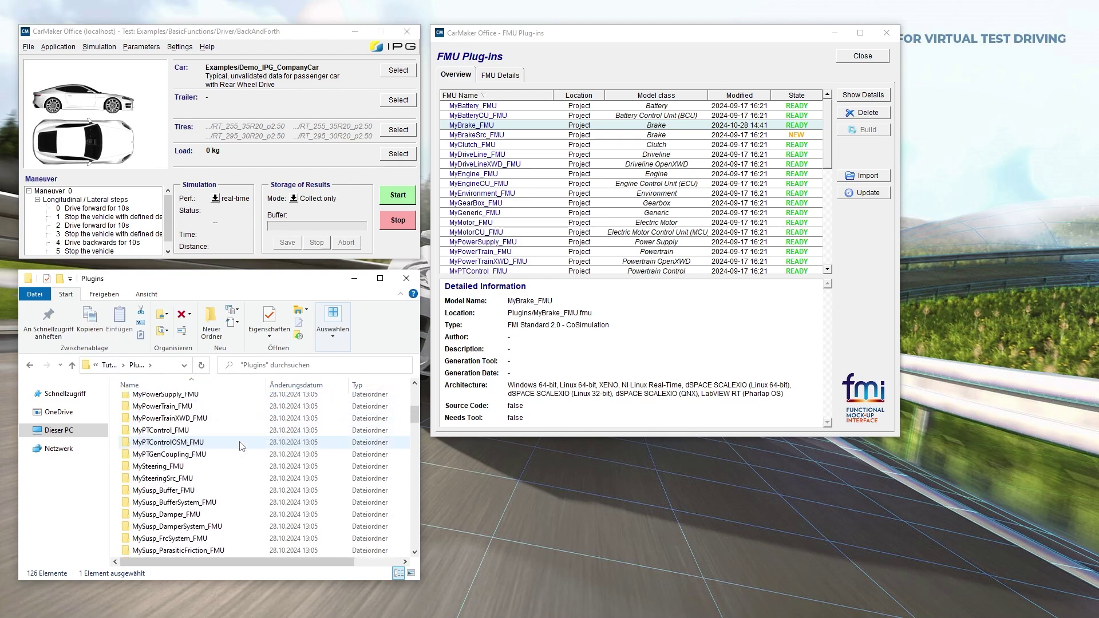
pyautogui.scroll(-9, 240, 444)
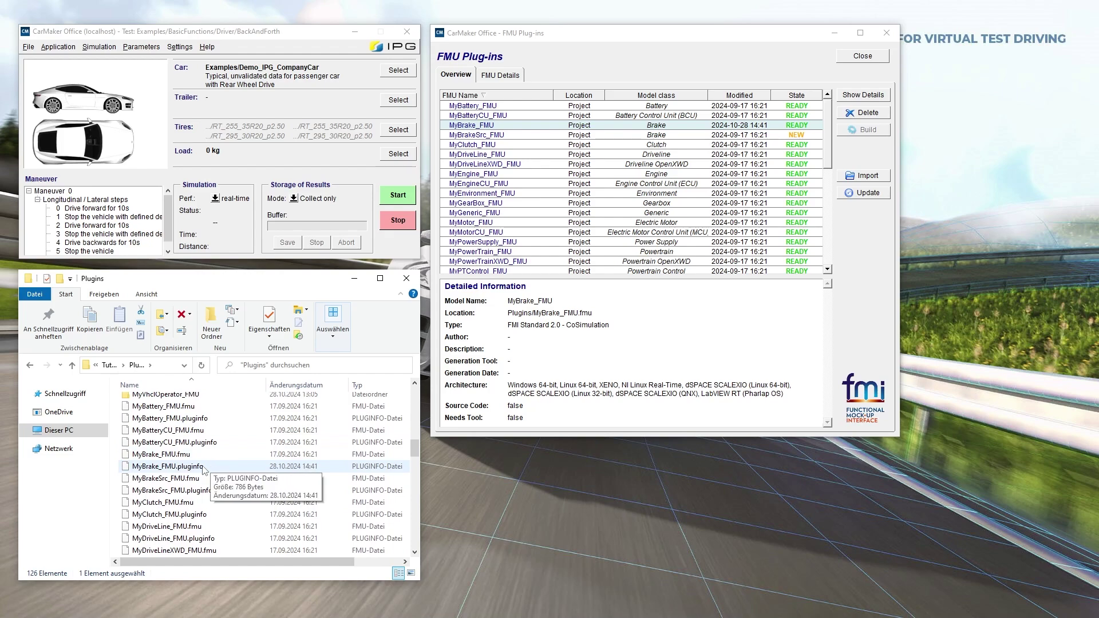
pyautogui.click(202, 467)
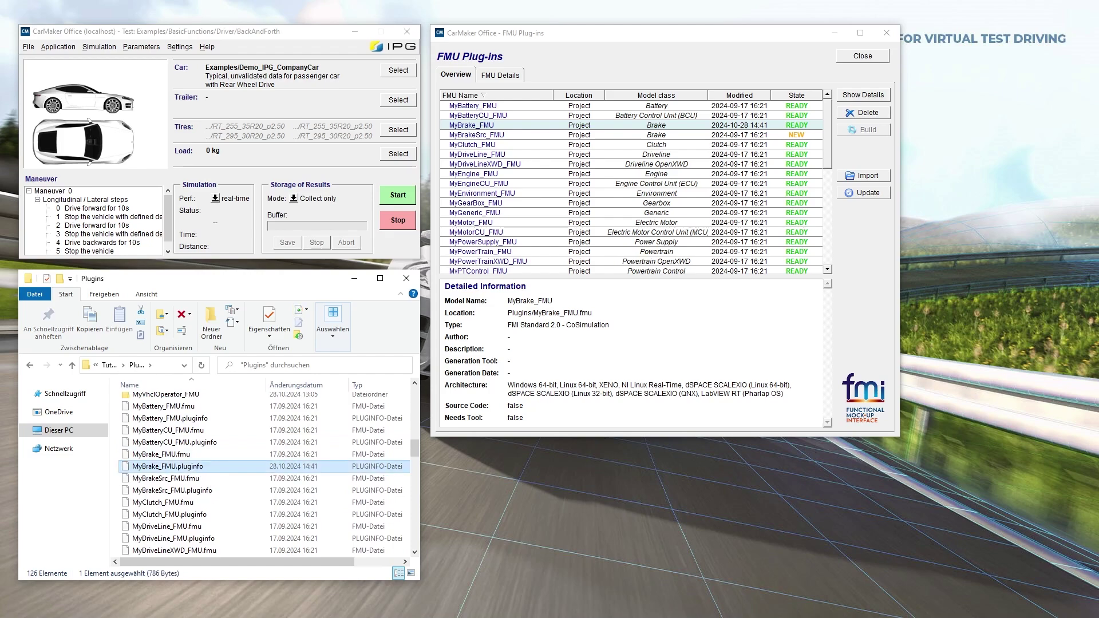
pyautogui.doubleClick(202, 467)
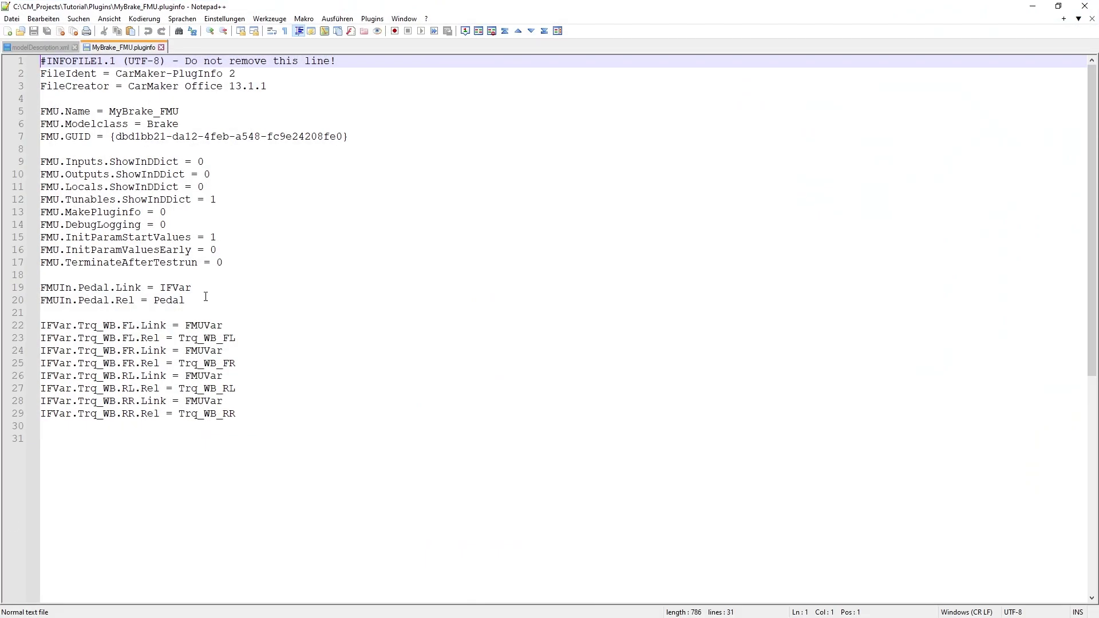
pyautogui.moveTo(206, 296); pyautogui.dragTo(29, 289)
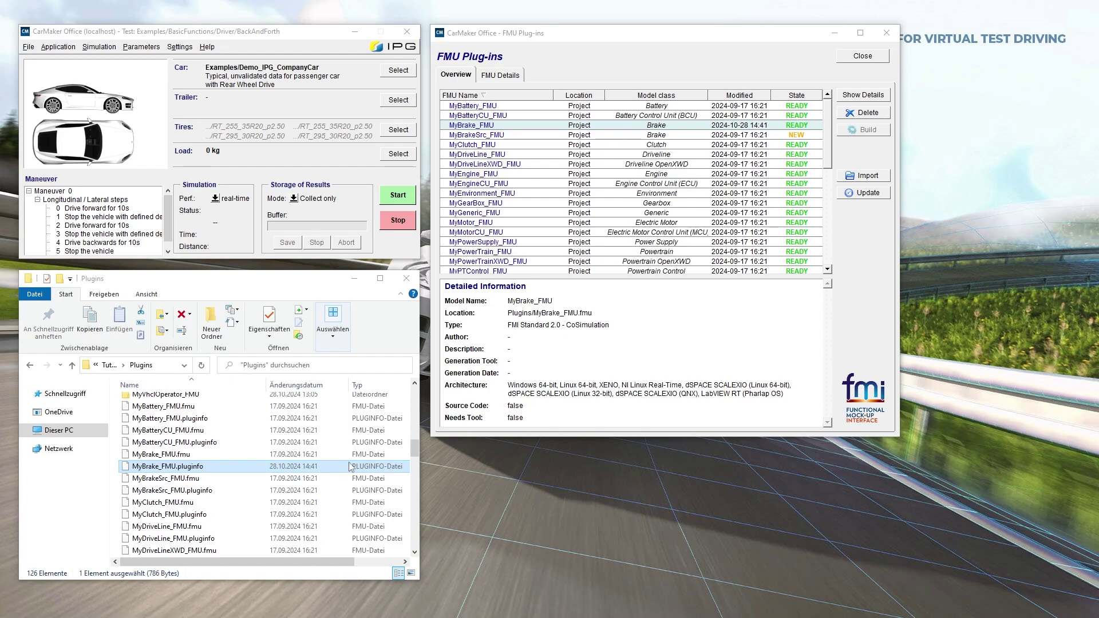
# Step: Show the MyBrake_FMU signal details, expand the FMU outputs and bring up the options for the Pedal input
pyautogui.click(510, 80)
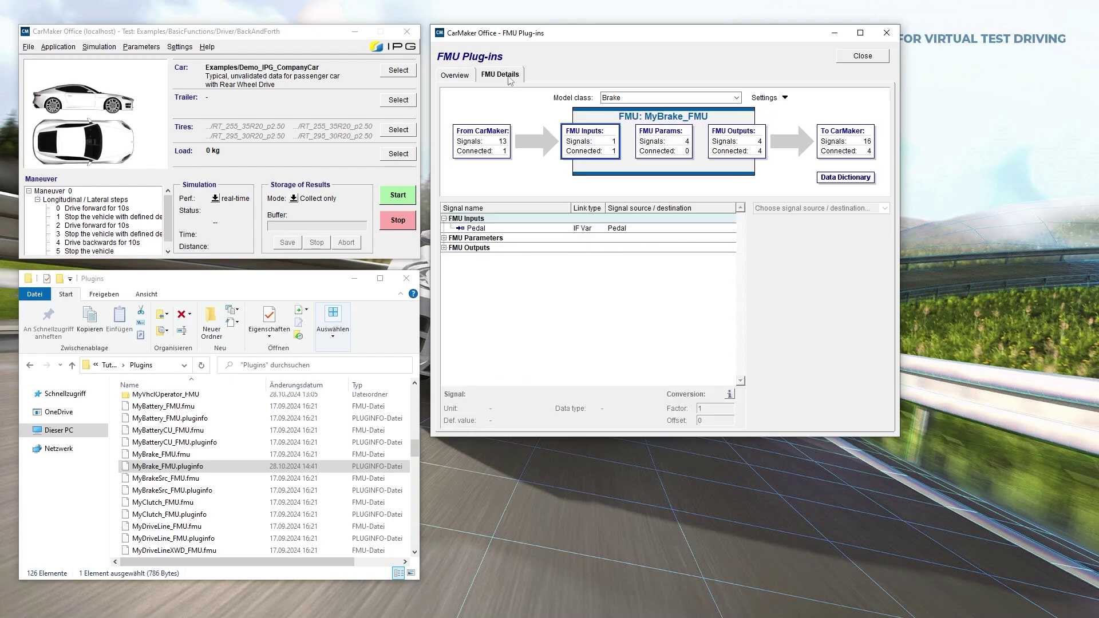
pyautogui.click(444, 248)
pyautogui.rightClick(504, 229)
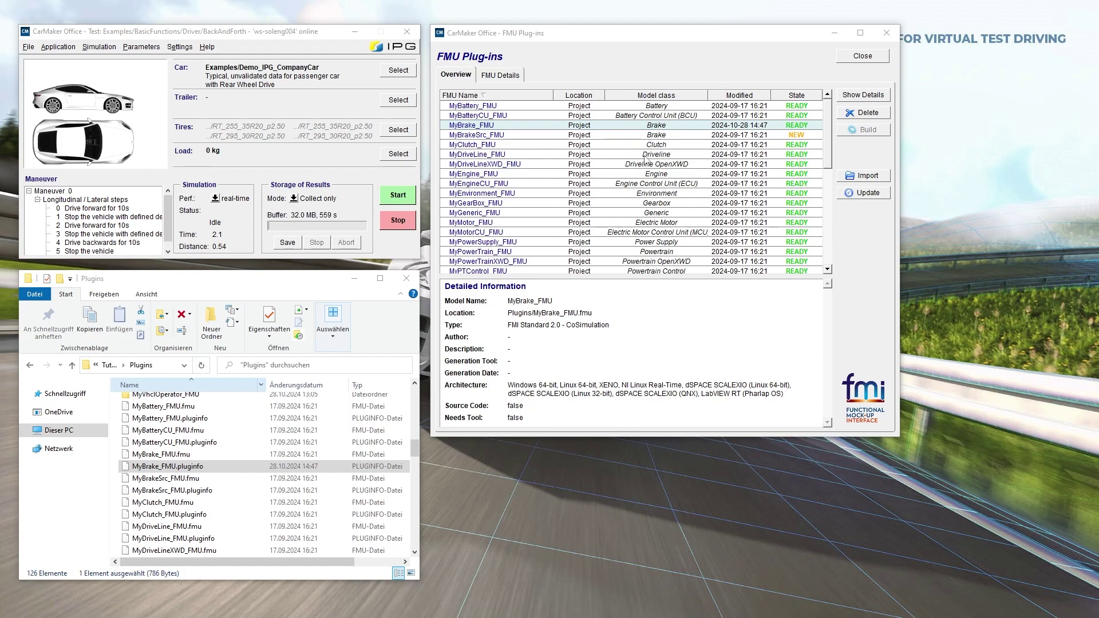
# Step: Open the Demo_IPG_CompanyCar vehicle data set and select MyBrake_FMU as its brake model
pyautogui.click(280, 78)
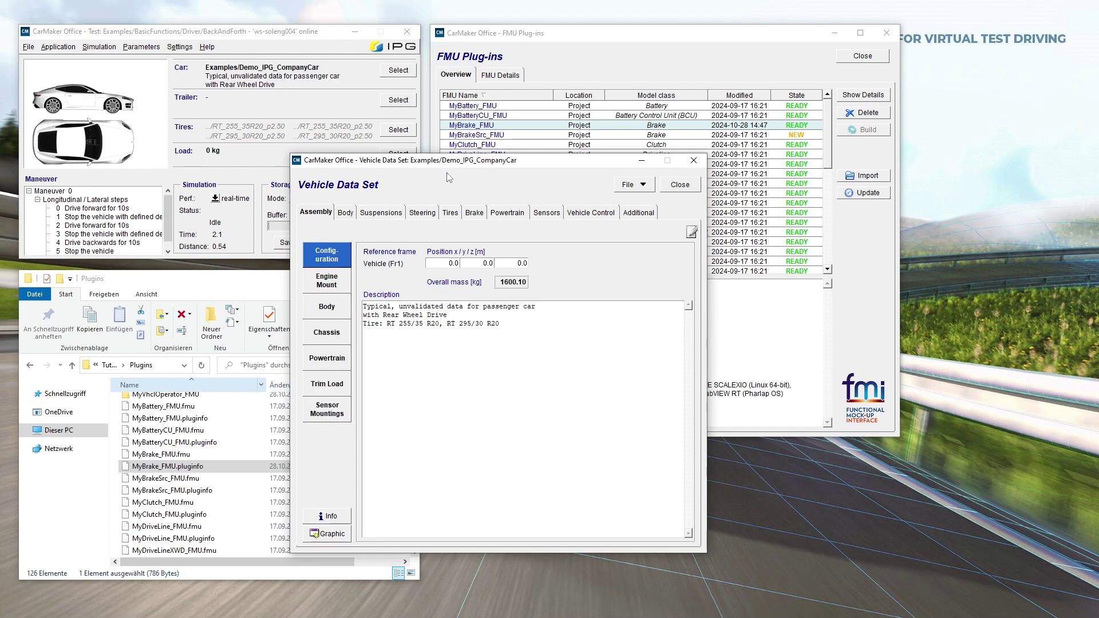
pyautogui.click(476, 212)
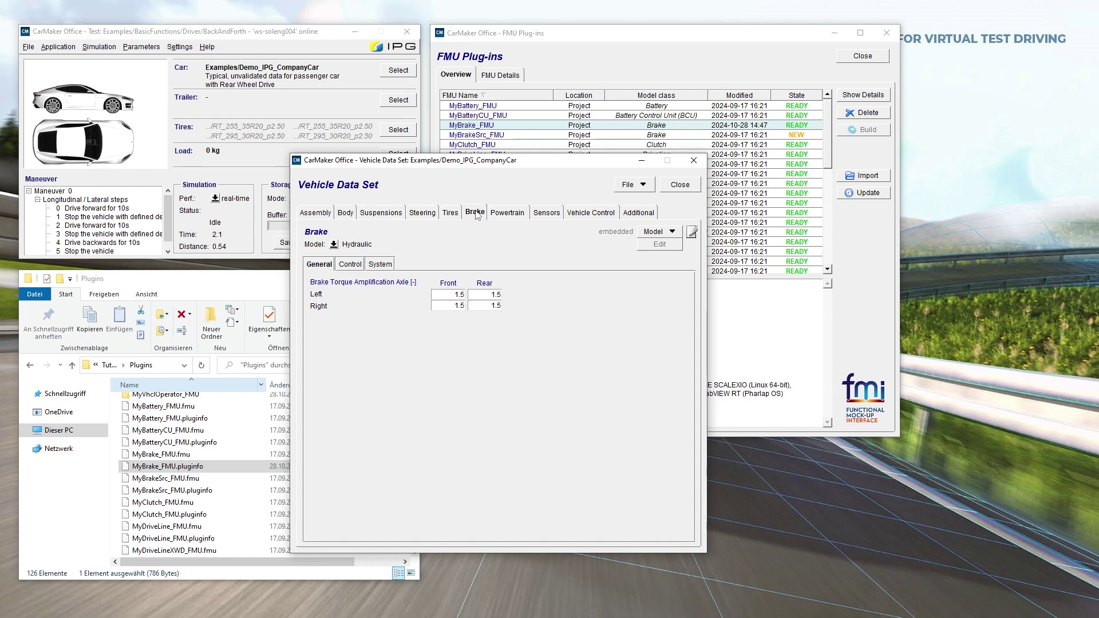
pyautogui.click(333, 245)
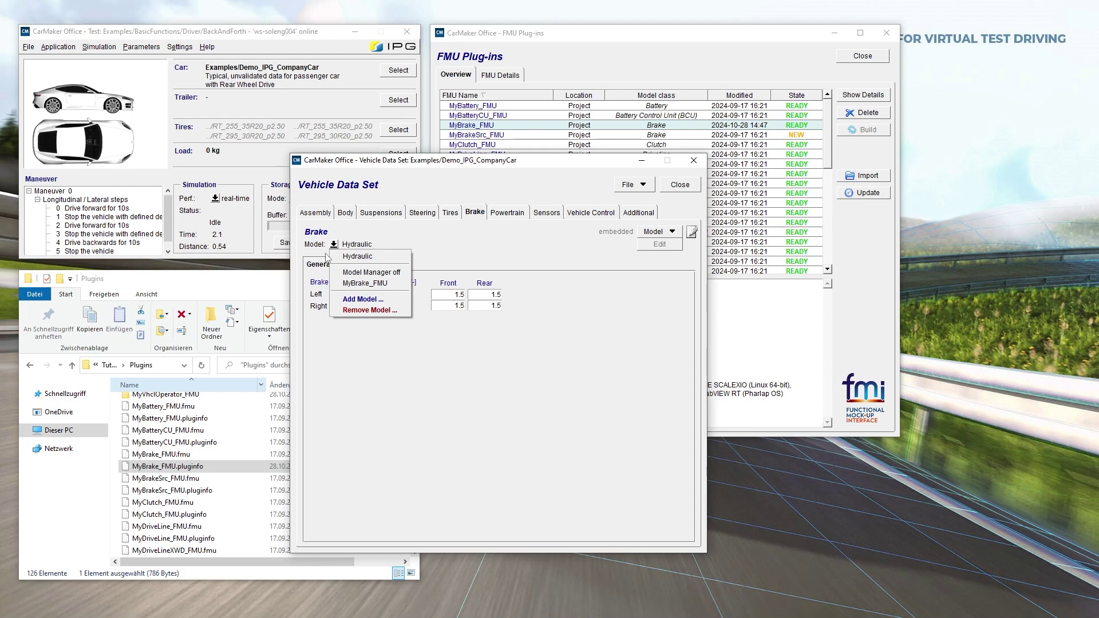
pyautogui.click(377, 283)
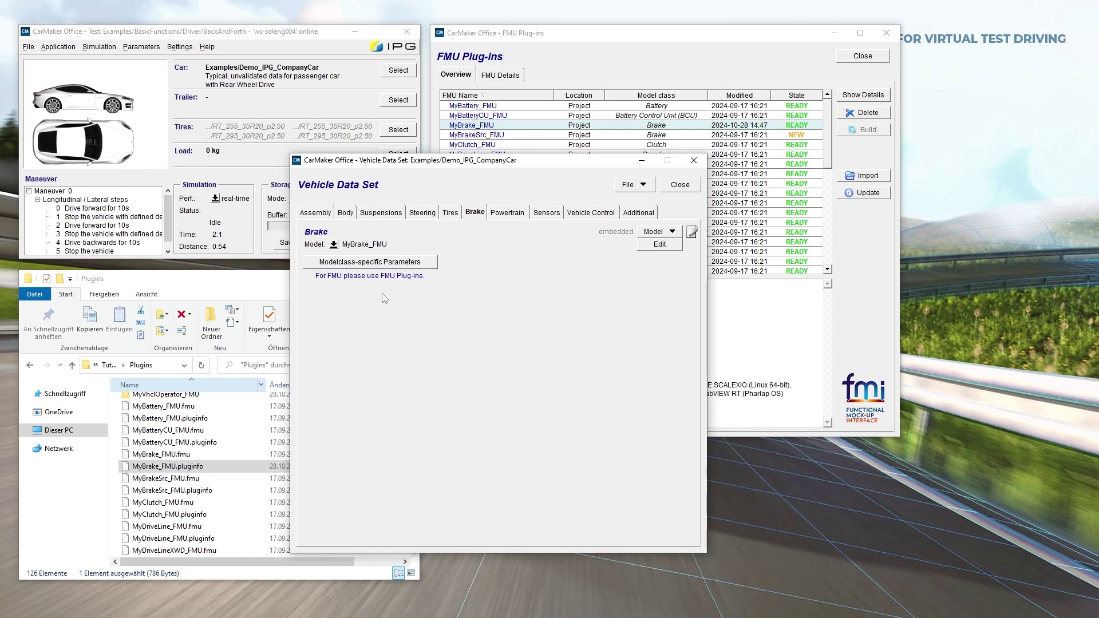
# Step: Start the simulation of the BackAndForth test run
pyautogui.click(286, 35)
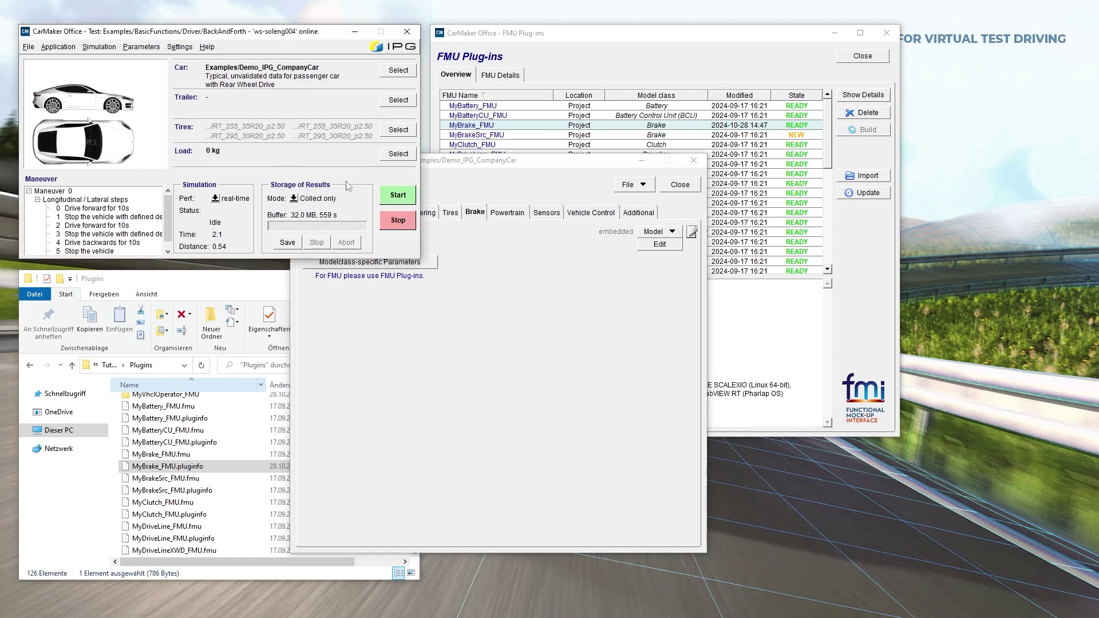
pyautogui.click(391, 202)
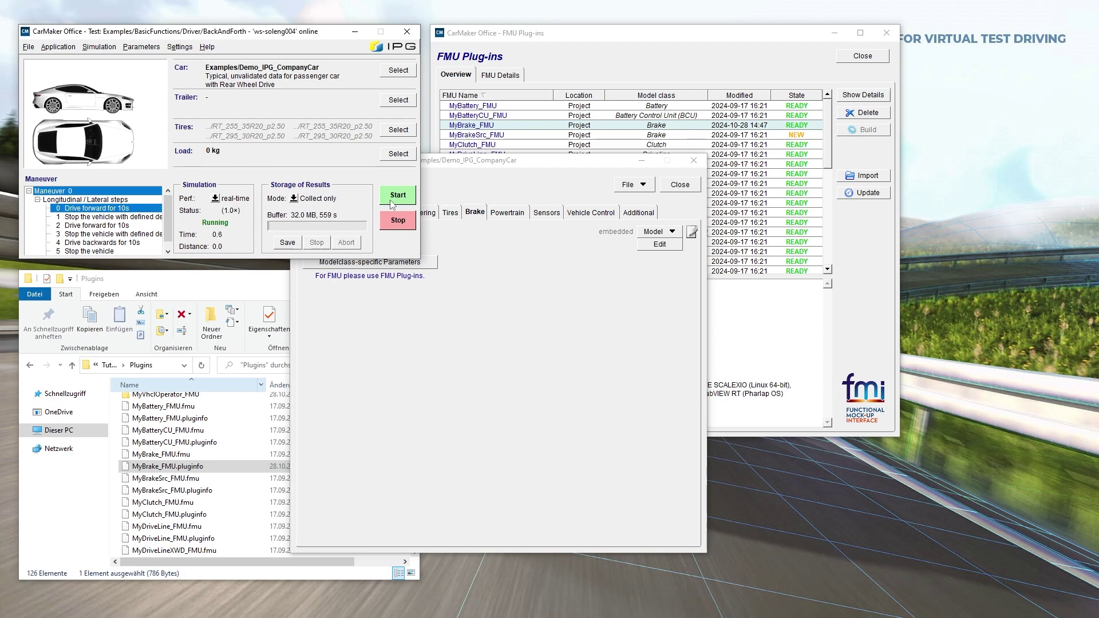